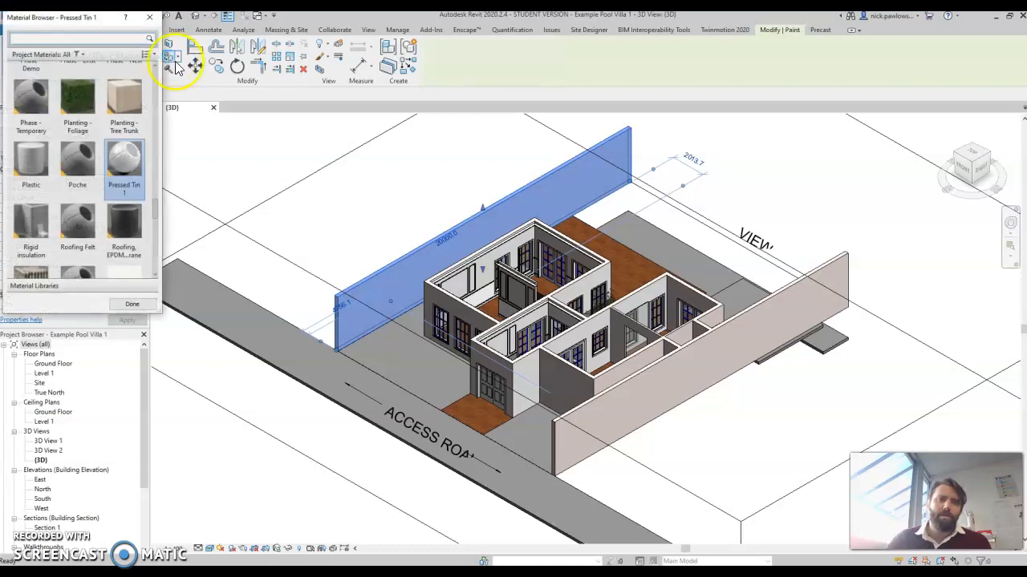
Browse the project materials in the Paint material browser, then close it.
{"action": "scroll", "coordinate": [156, 95], "scroll_direction": "up", "scroll_amount": 10}
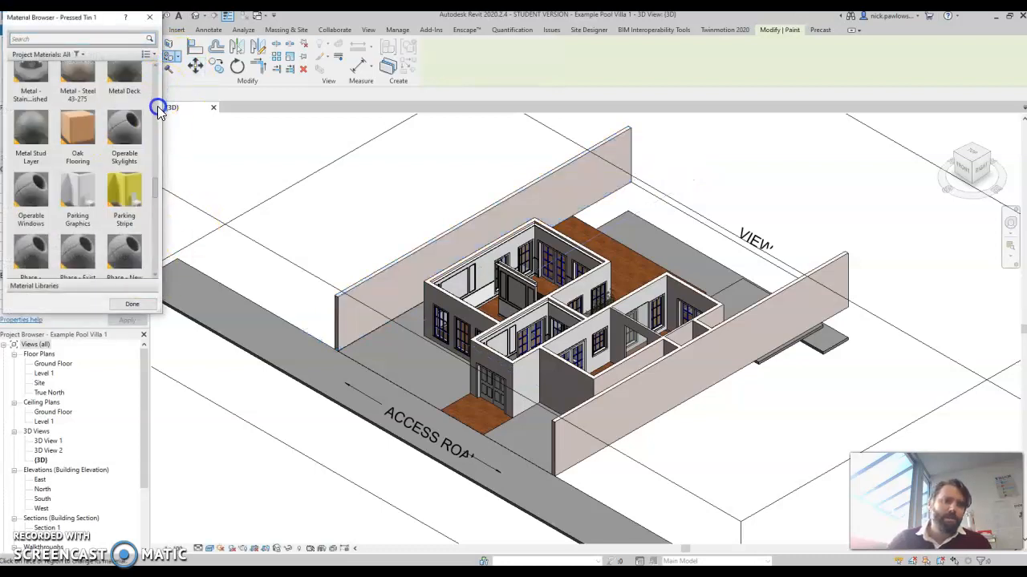
{"action": "scroll", "coordinate": [156, 101], "scroll_direction": "down", "scroll_amount": 10}
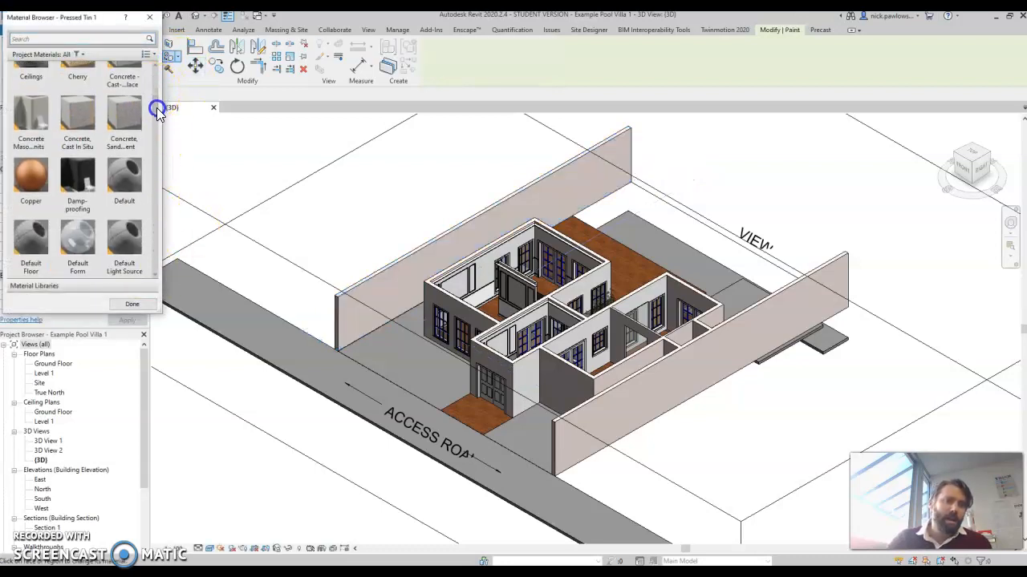
{"action": "scroll", "coordinate": [158, 142], "scroll_direction": "down", "scroll_amount": 10}
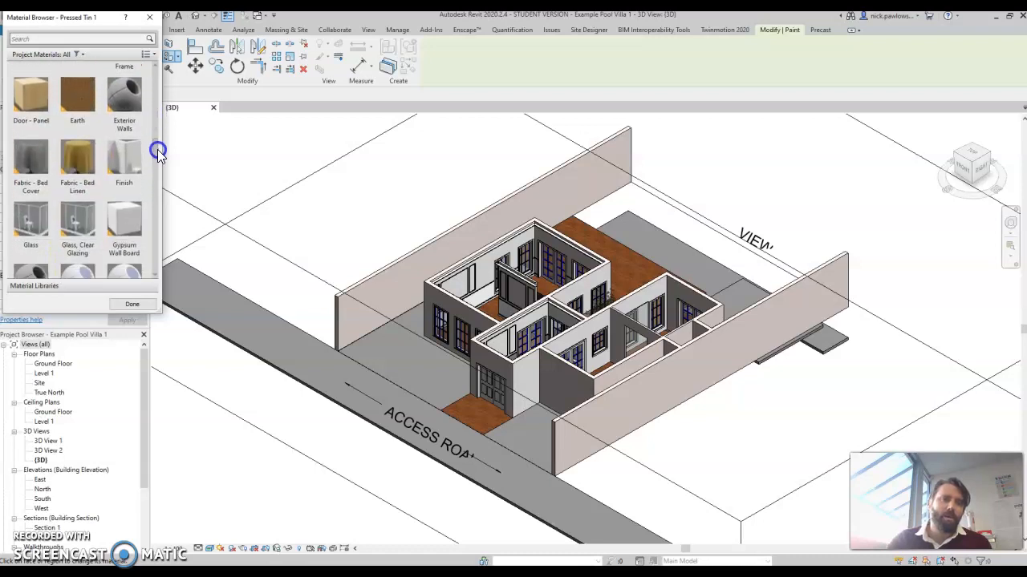
{"action": "scroll", "coordinate": [162, 201], "scroll_direction": "down", "scroll_amount": 5}
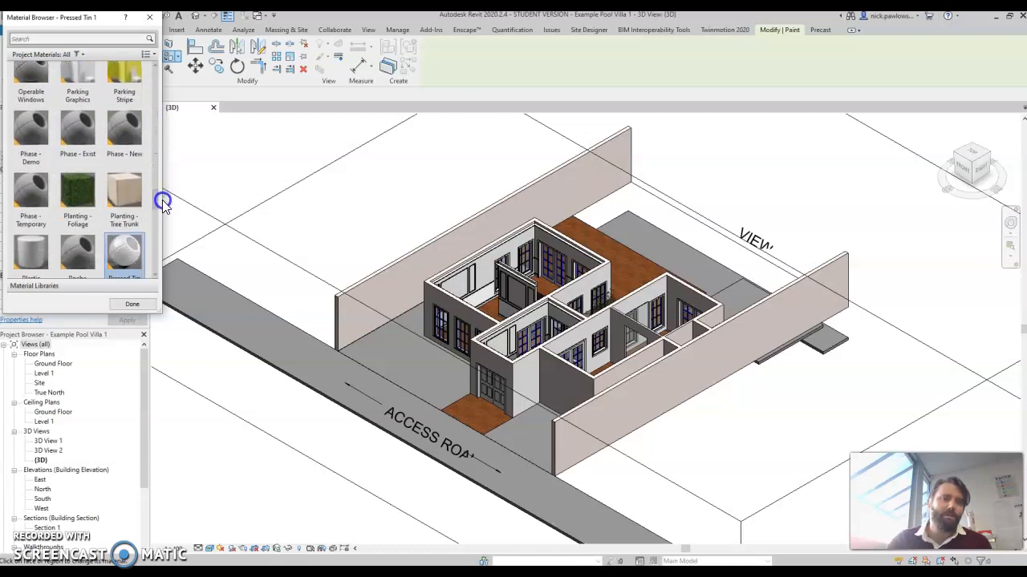
{"action": "scroll", "coordinate": [160, 214], "scroll_direction": "down", "scroll_amount": 8}
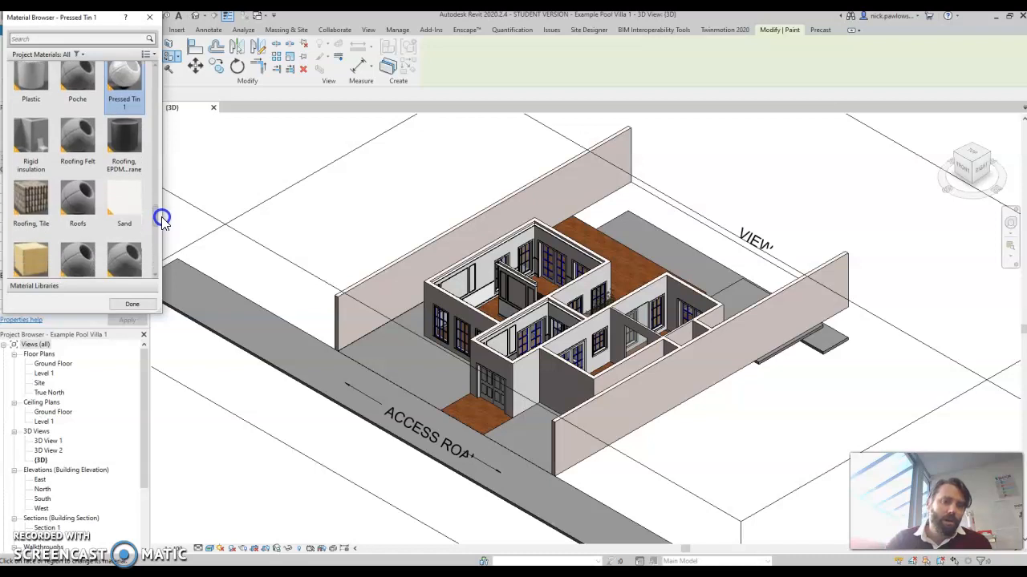
{"action": "scroll", "coordinate": [160, 237], "scroll_direction": "down", "scroll_amount": 8}
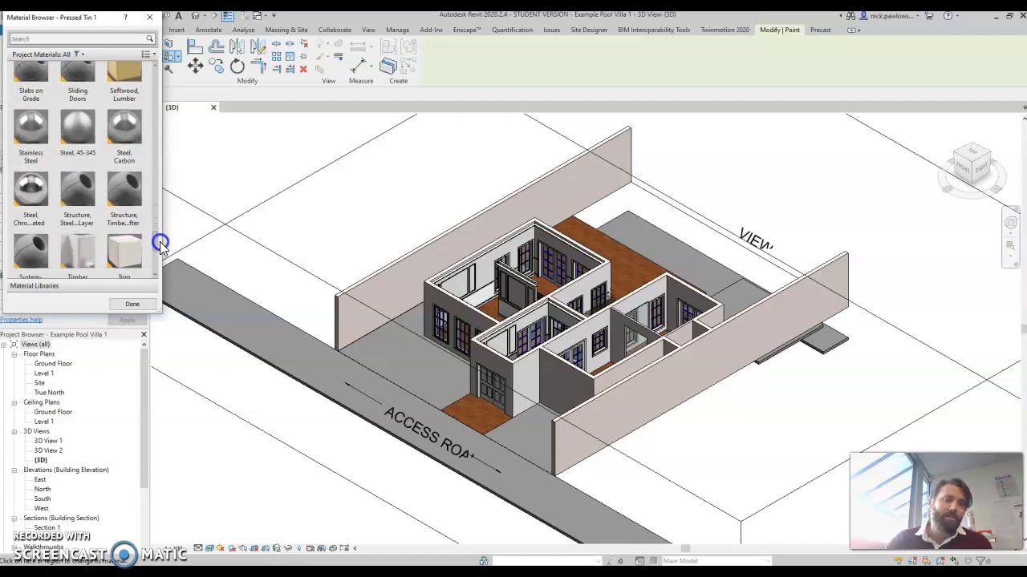
{"action": "left_click", "coordinate": [152, 21]}
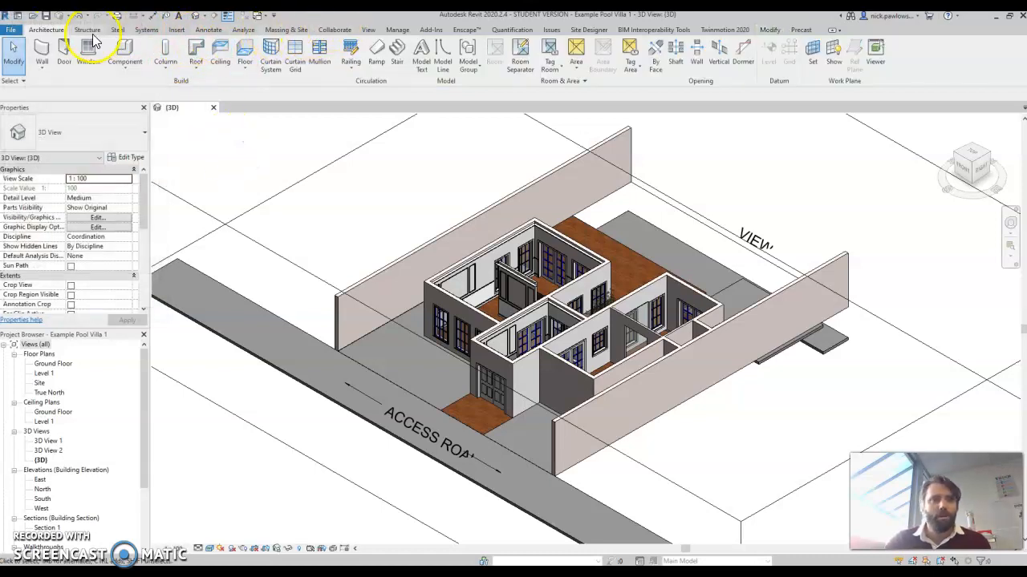
Open the project Materials browser and scroll through the list of project materials.
{"action": "left_click", "coordinate": [394, 30]}
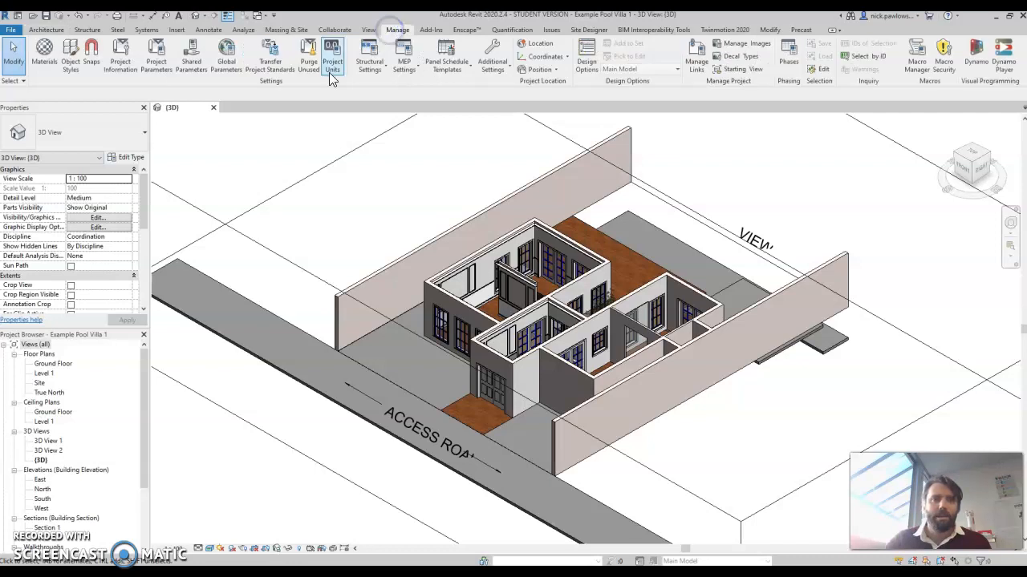
{"action": "left_click", "coordinate": [56, 56]}
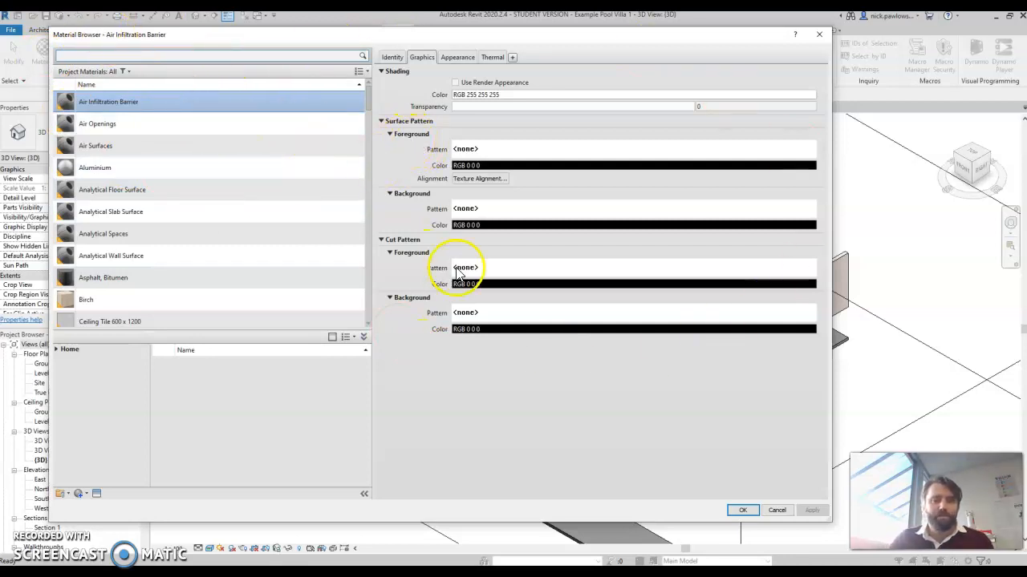
{"action": "left_click", "coordinate": [365, 338]}
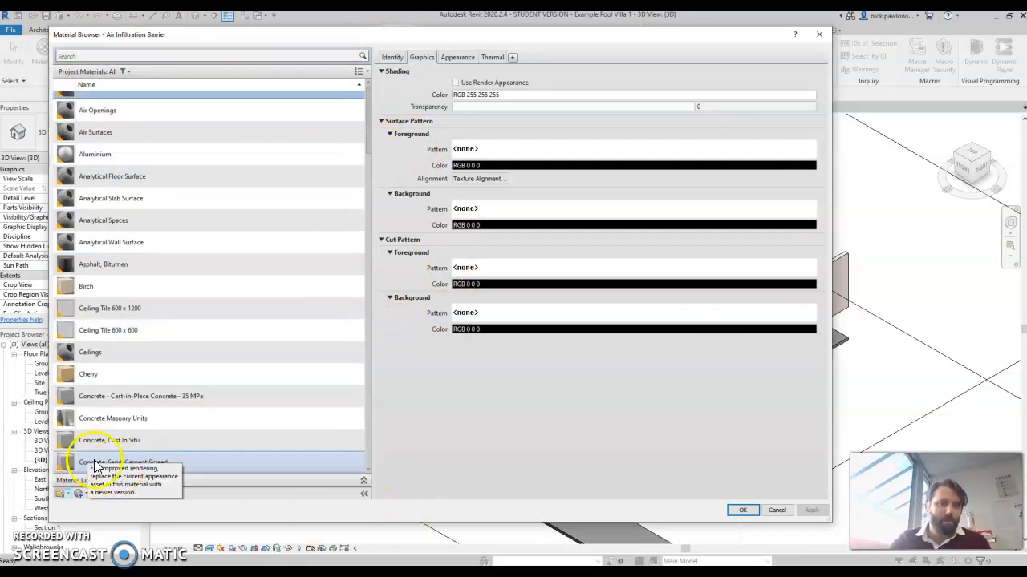
{"action": "left_click", "coordinate": [363, 482]}
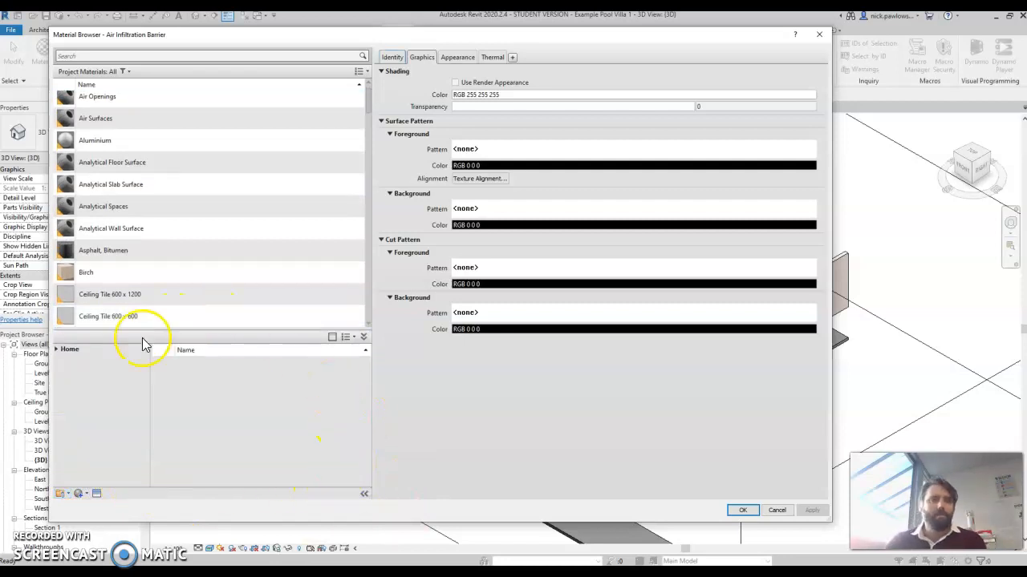
{"action": "mouse_move", "coordinate": [365, 90]}
{"action": "left_mouse_down"}
{"action": "mouse_move", "coordinate": [362, 81]}
{"action": "mouse_move", "coordinate": [371, 224]}
{"action": "mouse_move", "coordinate": [369, 99]}
{"action": "left_mouse_up"}
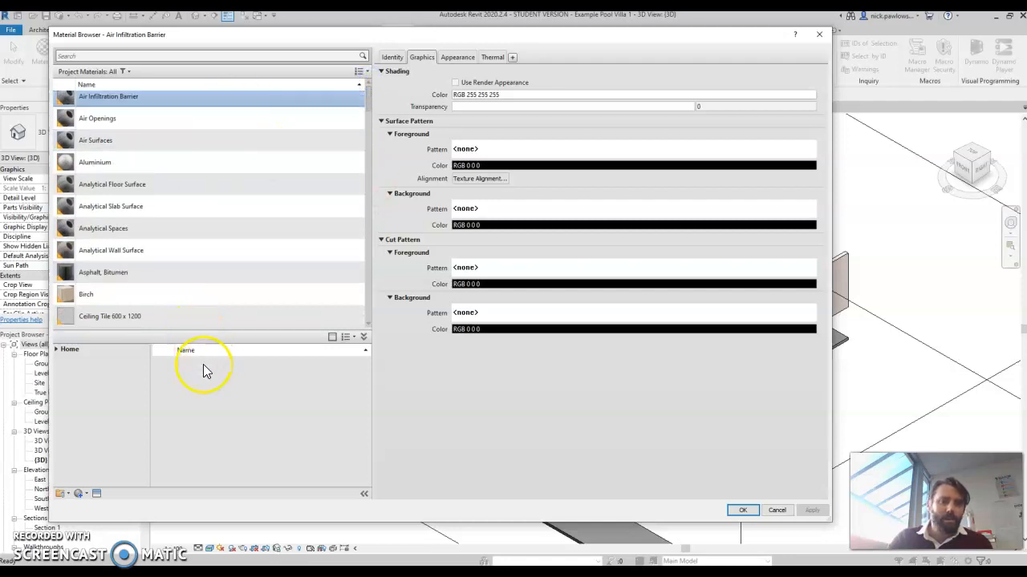
Add the Wood Flooring material from the AEC Materials Wood library to the project.
{"action": "left_click", "coordinate": [56, 348]}
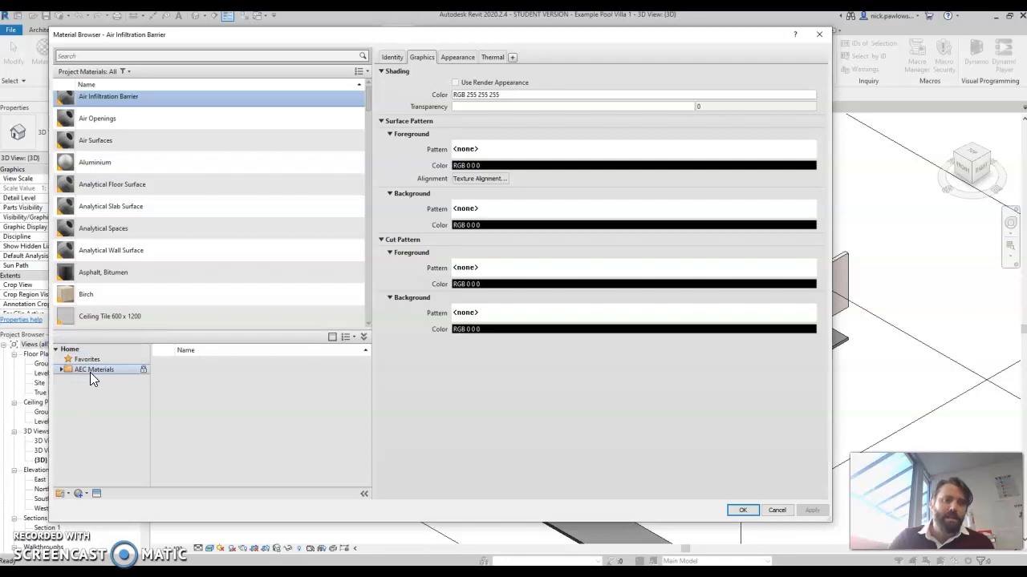
{"action": "left_click", "coordinate": [62, 369]}
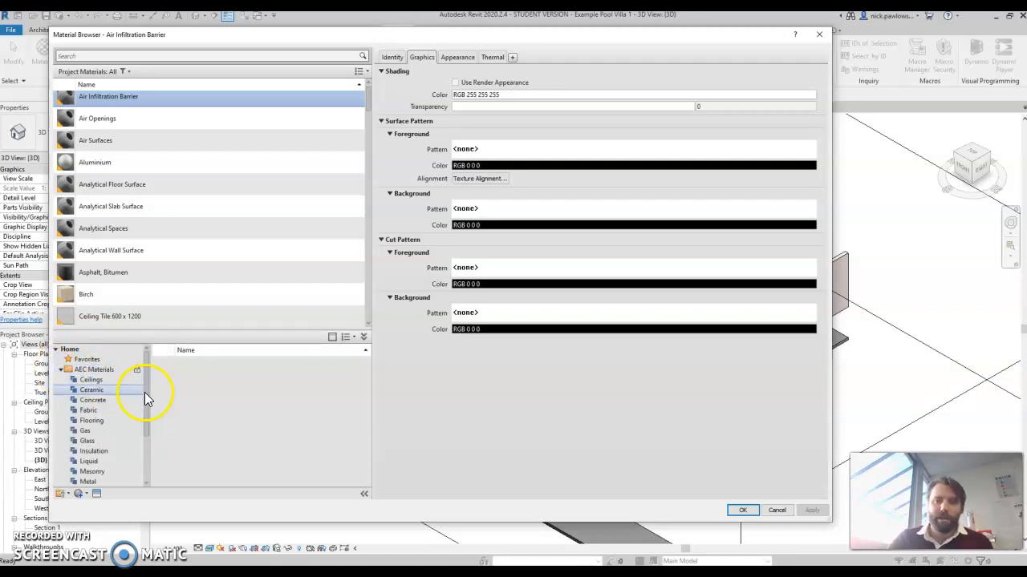
{"action": "left_click_drag", "start_coordinate": [147, 390], "coordinate": [146, 433]}
{"action": "left_click", "coordinate": [90, 482]}
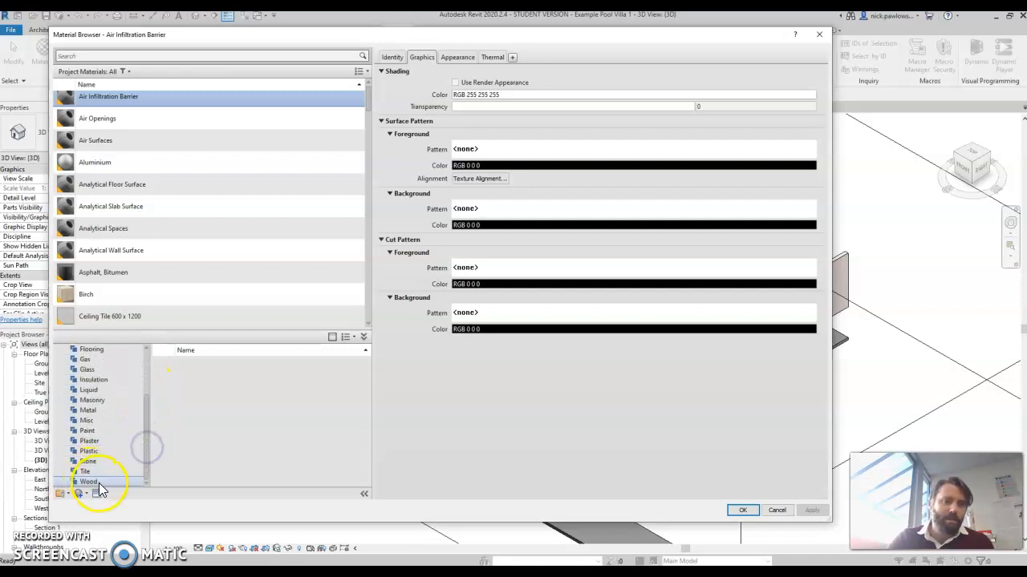
{"action": "left_click_drag", "start_coordinate": [369, 367], "coordinate": [364, 481]}
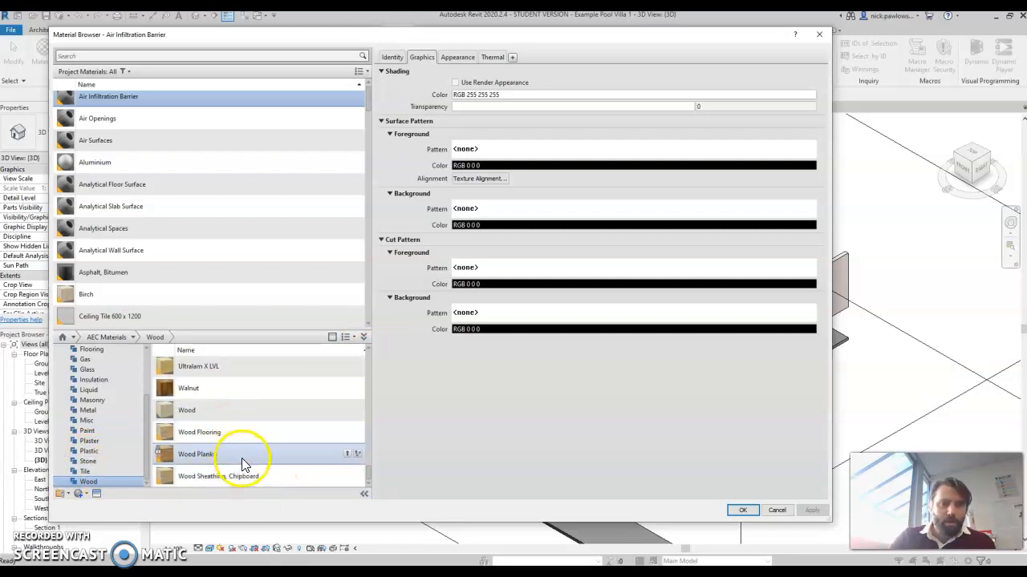
{"action": "left_click", "coordinate": [255, 434]}
{"action": "left_click", "coordinate": [603, 183]}
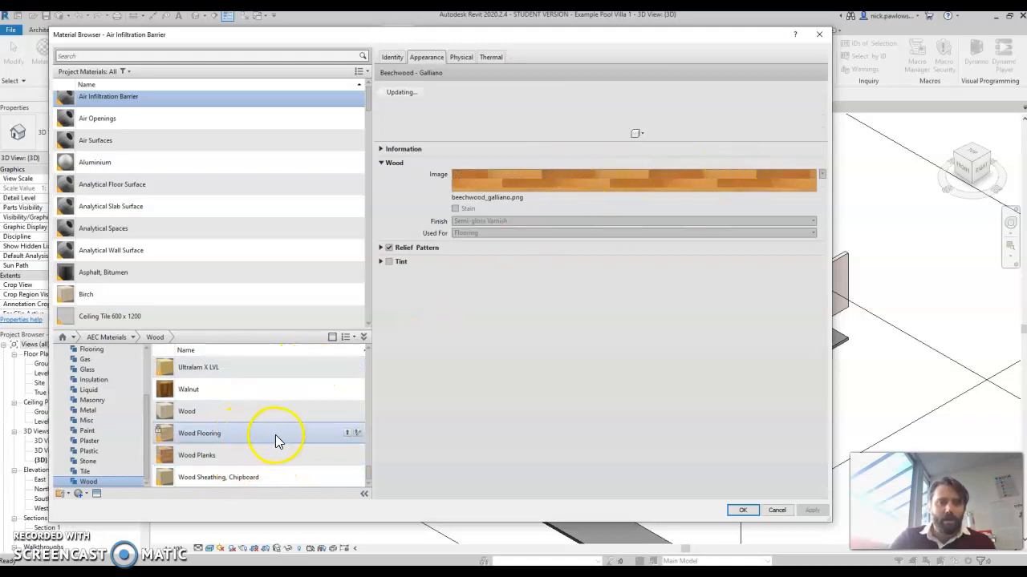
{"action": "left_click", "coordinate": [349, 435]}
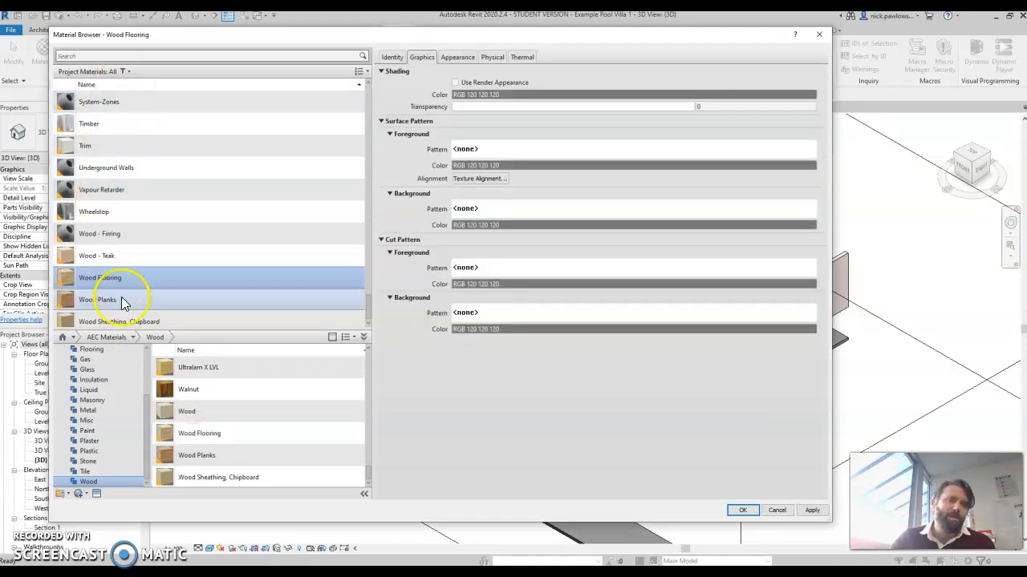
Preview the Walnut material's appearance and browse the Wood library list.
{"action": "left_click", "coordinate": [270, 390]}
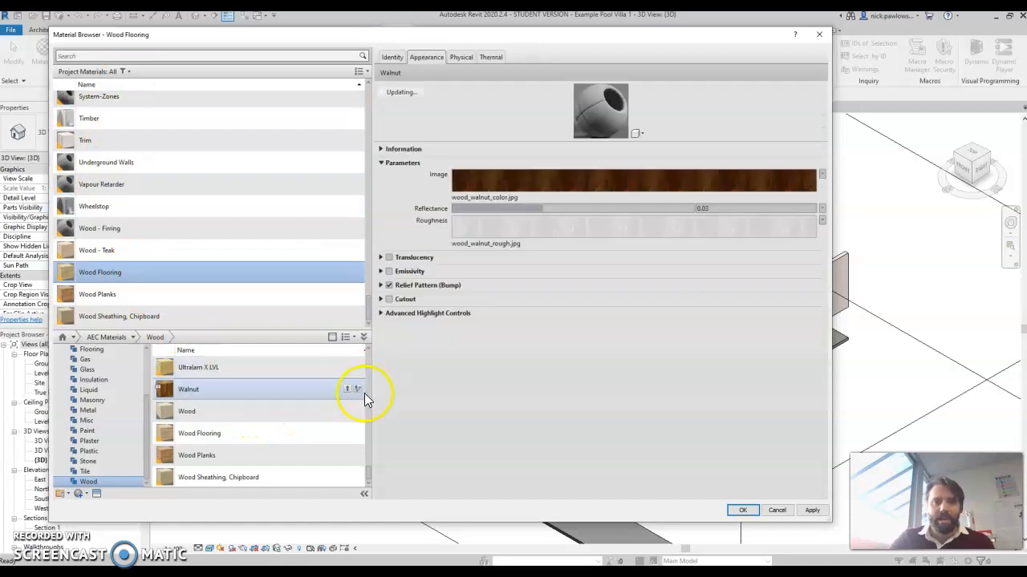
{"action": "scroll", "coordinate": [368, 464], "scroll_direction": "up", "scroll_amount": 4}
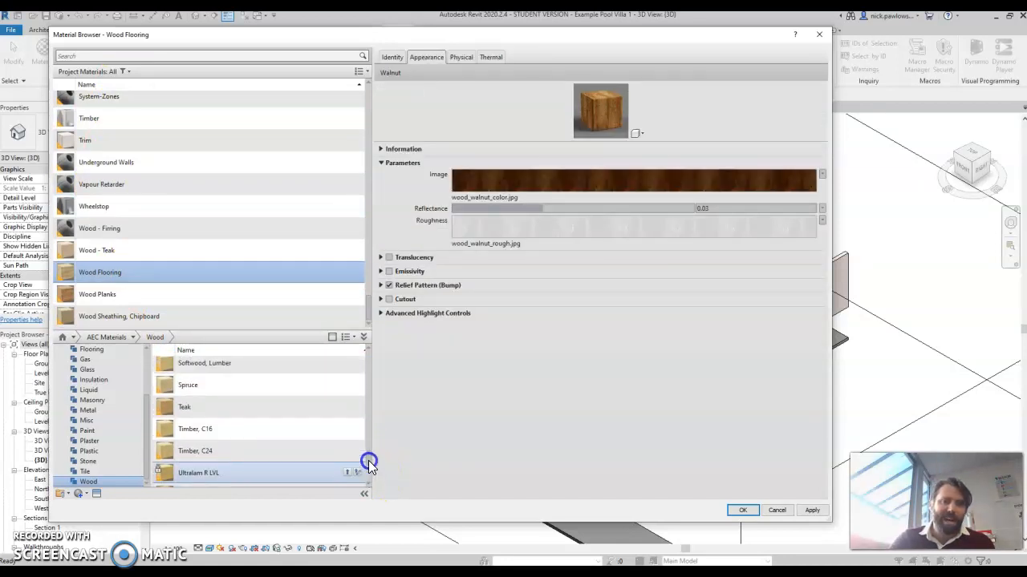
{"action": "scroll", "coordinate": [374, 444], "scroll_direction": "up", "scroll_amount": 3}
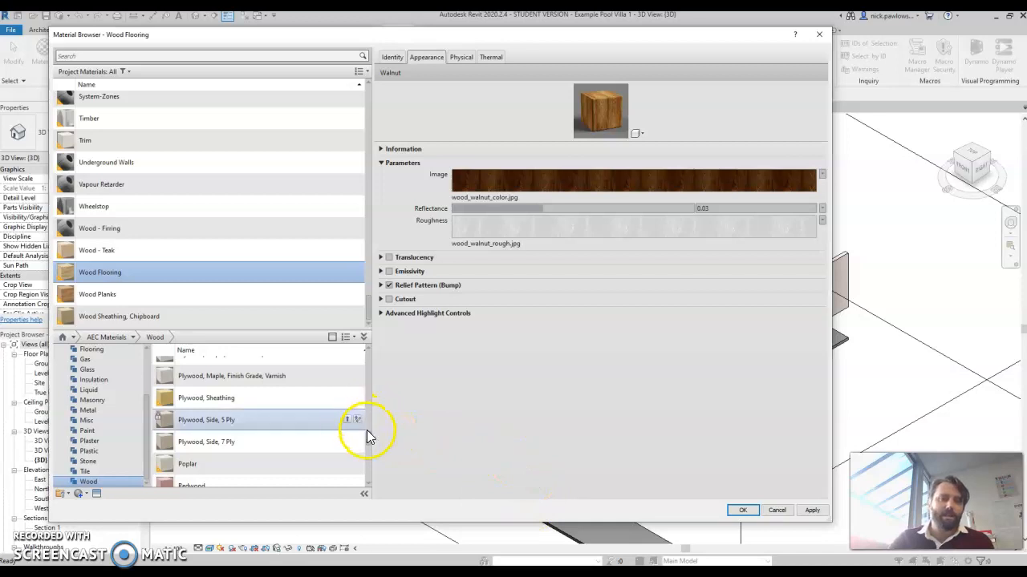
{"action": "scroll", "coordinate": [371, 444], "scroll_direction": "up", "scroll_amount": 5}
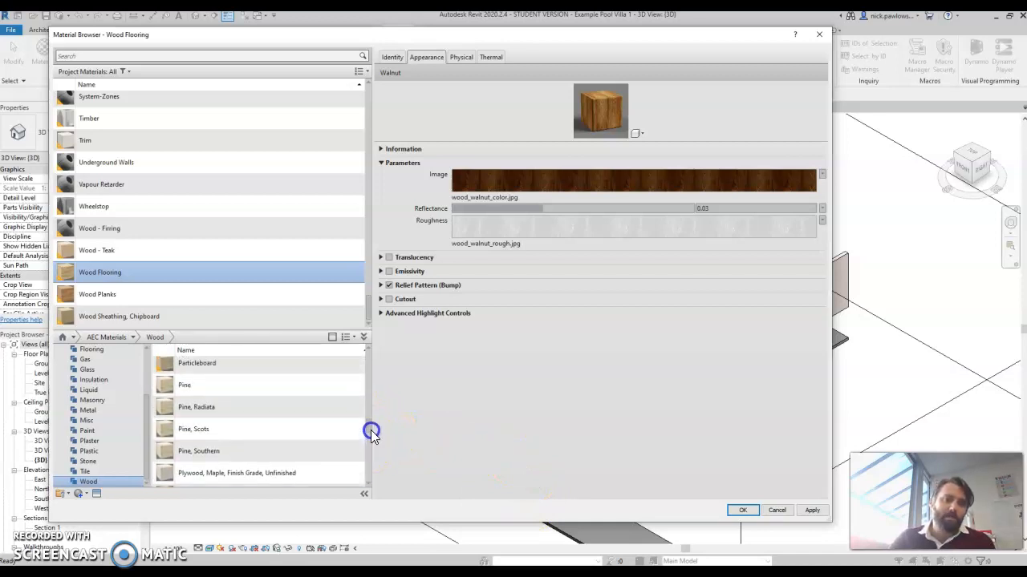
{"action": "scroll", "coordinate": [372, 426], "scroll_direction": "up", "scroll_amount": 3}
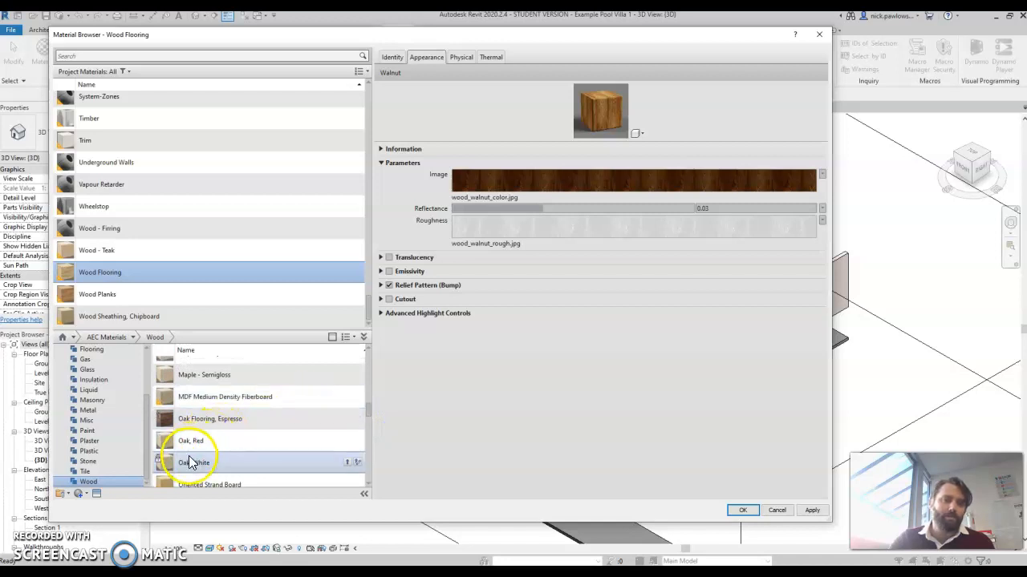
Add the Tiles 25 x 25 material from the Tile library to the project.
{"action": "left_click", "coordinate": [90, 472]}
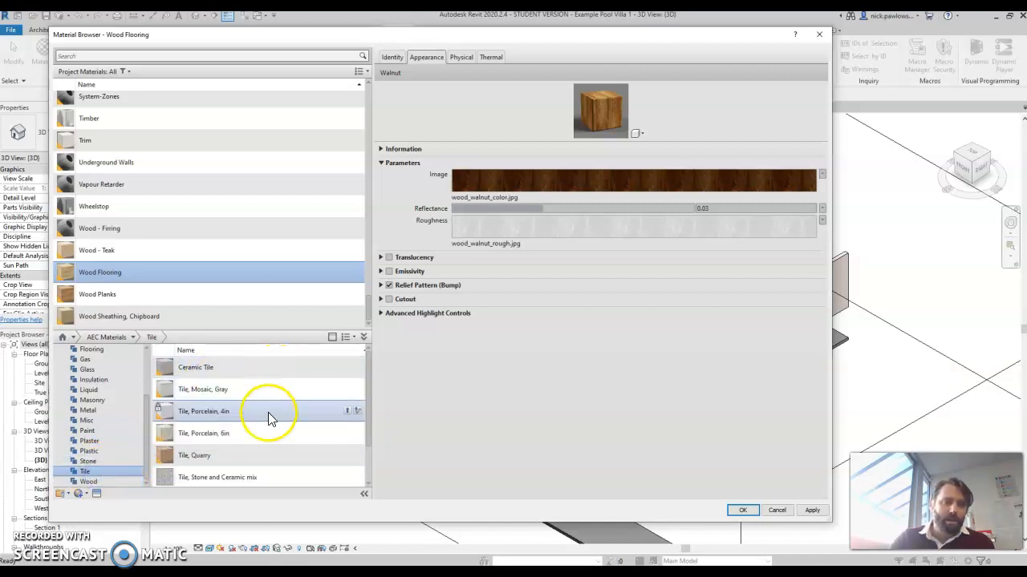
{"action": "scroll", "coordinate": [273, 451], "scroll_direction": "down", "scroll_amount": 1}
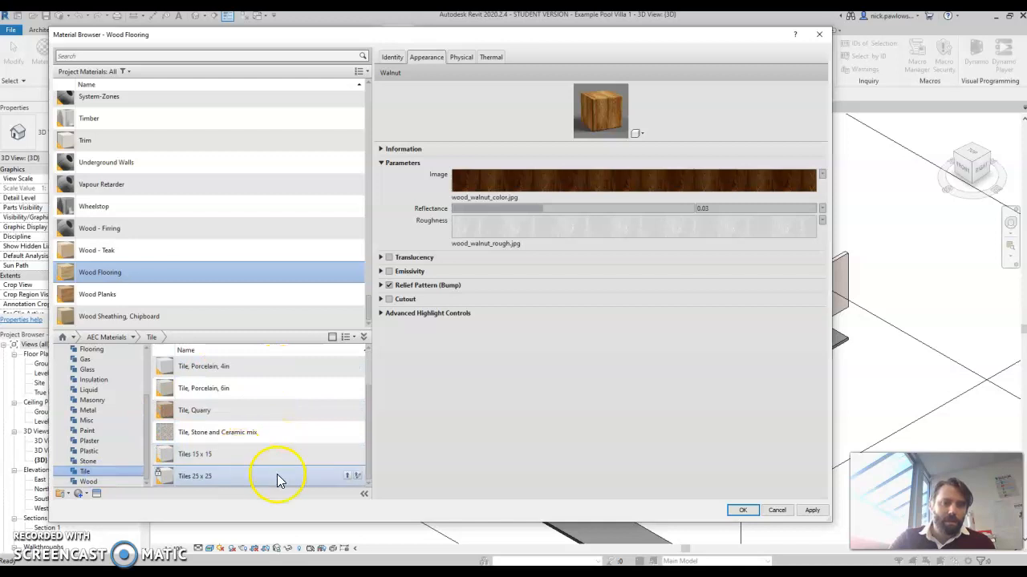
{"action": "left_click", "coordinate": [345, 478]}
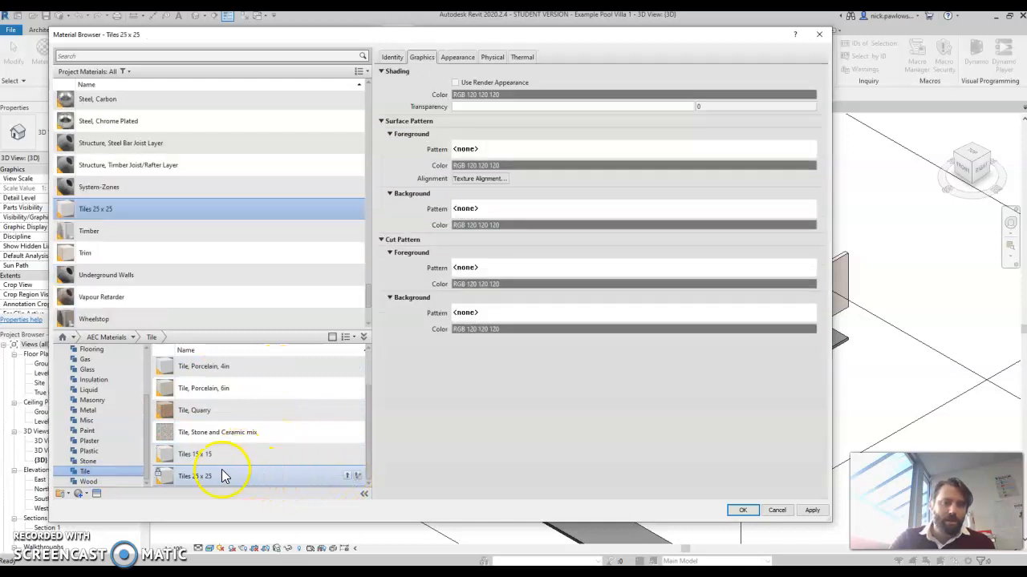
Add Wall Texture, Stucco from the Plaster library to the project and apply the changes.
{"action": "scroll", "coordinate": [135, 190], "scroll_direction": "down", "scroll_amount": 1}
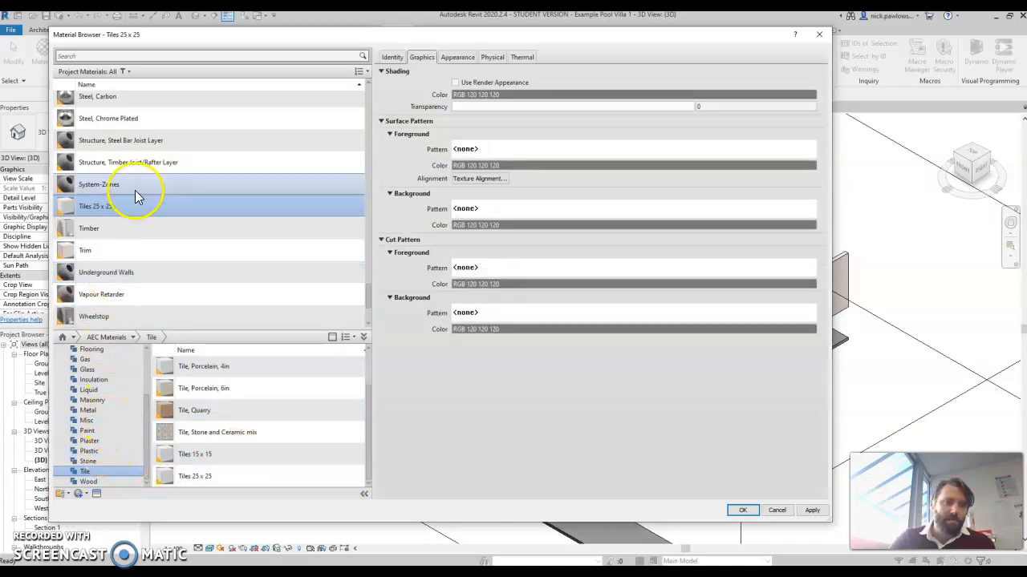
{"action": "left_click", "coordinate": [115, 441]}
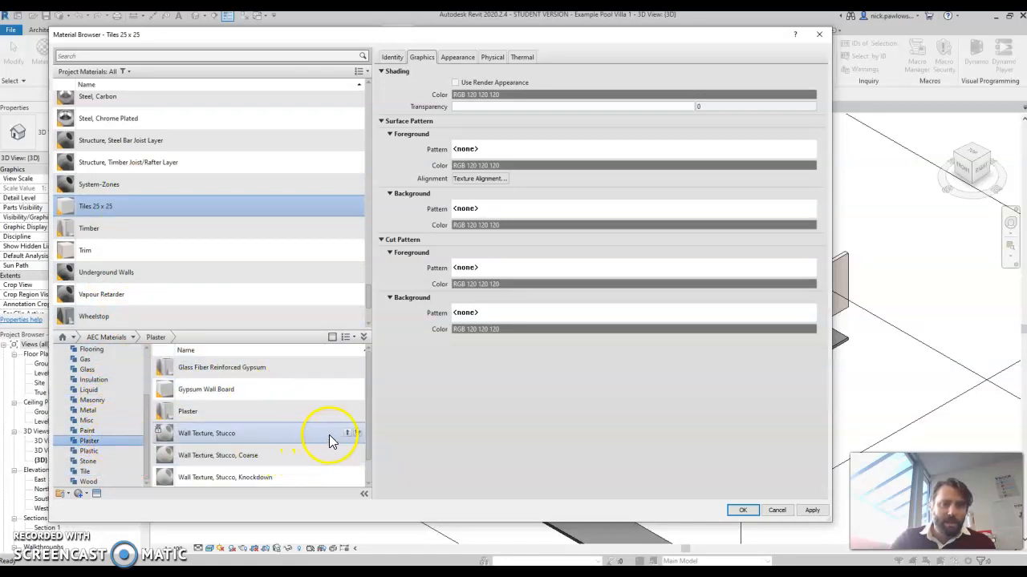
{"action": "left_click", "coordinate": [350, 434]}
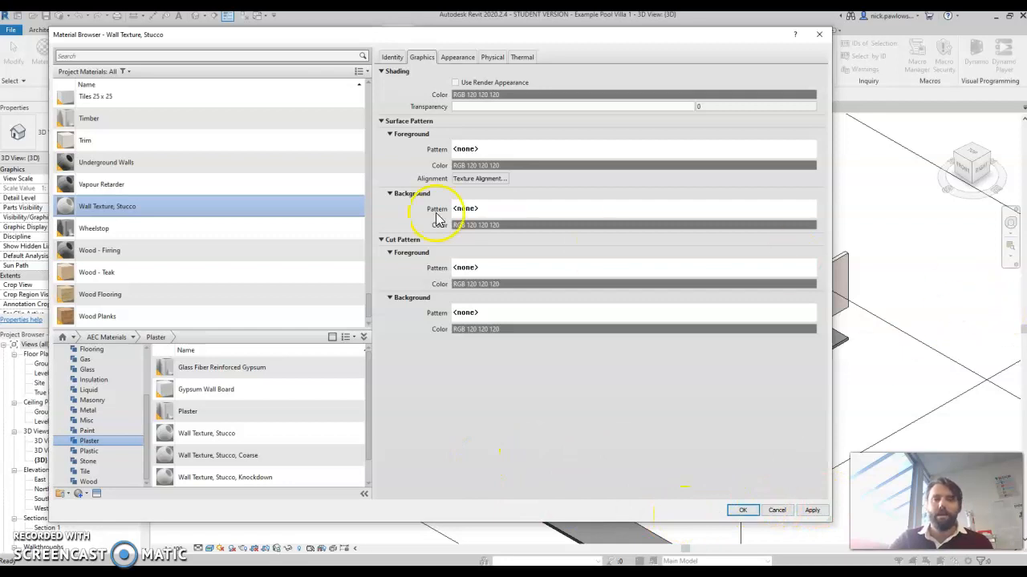
{"action": "scroll", "coordinate": [162, 103], "scroll_direction": "up", "scroll_amount": 1}
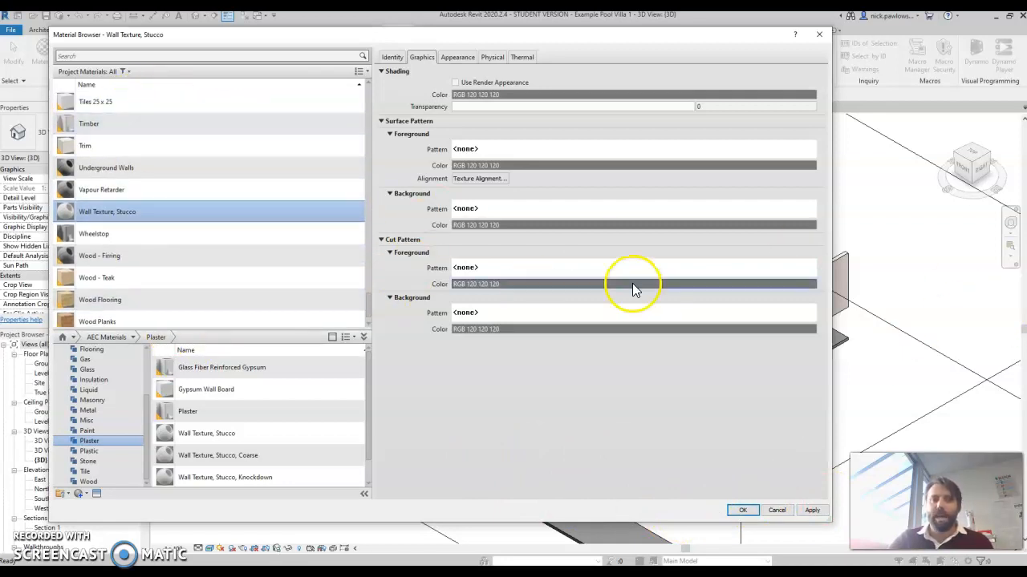
{"action": "left_click", "coordinate": [811, 511]}
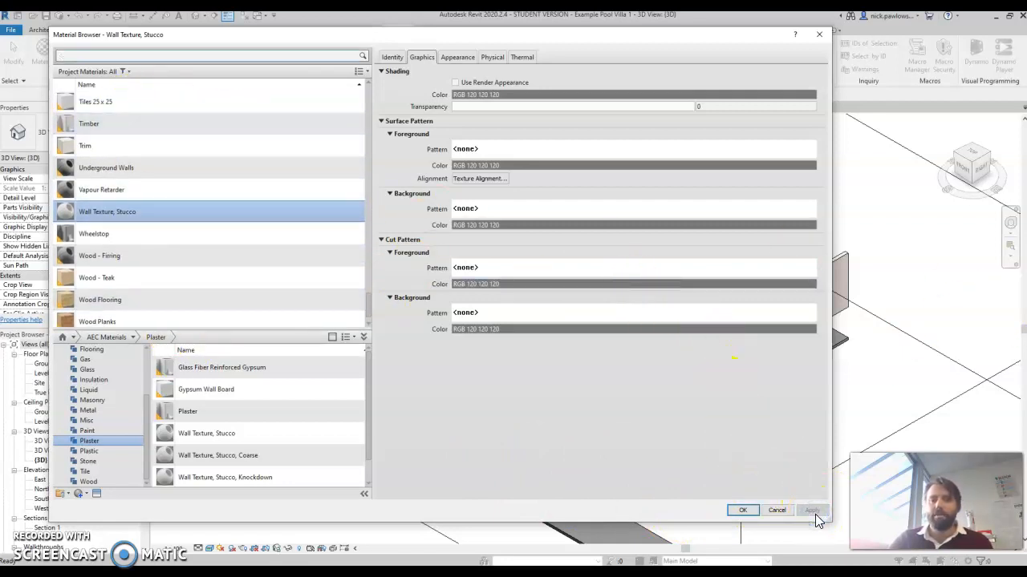
{"action": "scroll", "coordinate": [268, 277], "scroll_direction": "down", "scroll_amount": 1}
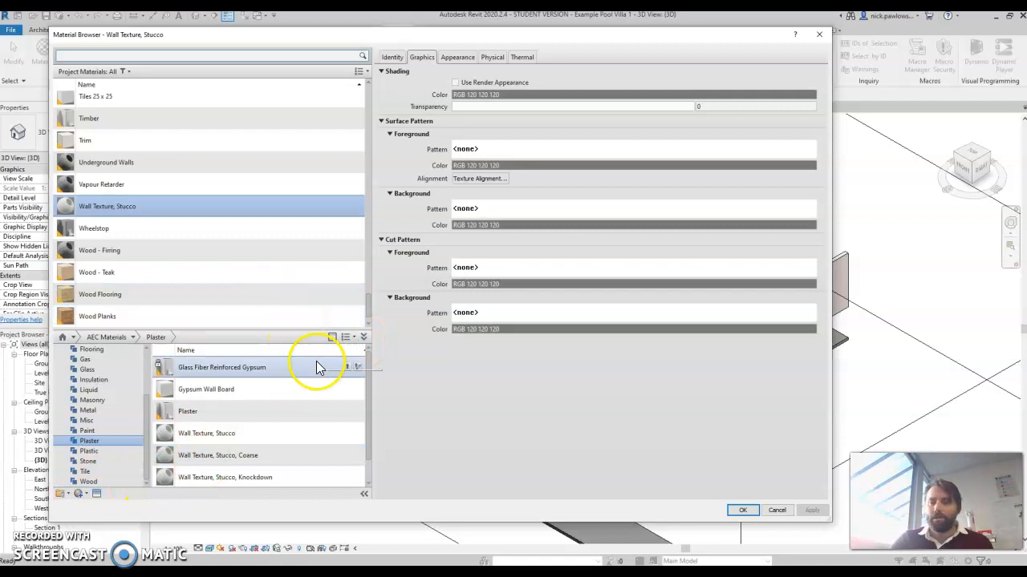
Create a new material and open its Identity properties.
{"action": "left_click", "coordinate": [80, 494]}
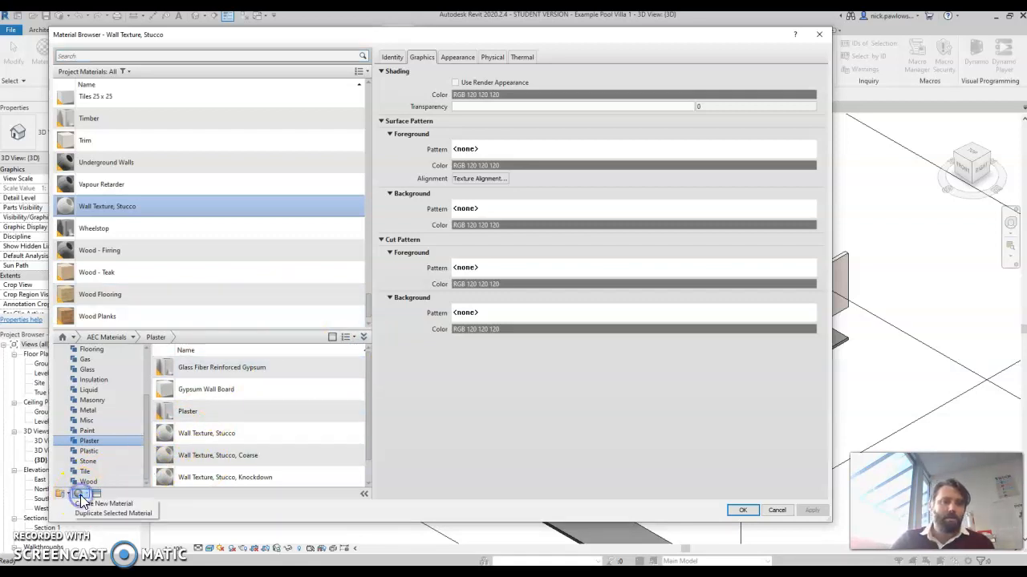
{"action": "left_click", "coordinate": [94, 505]}
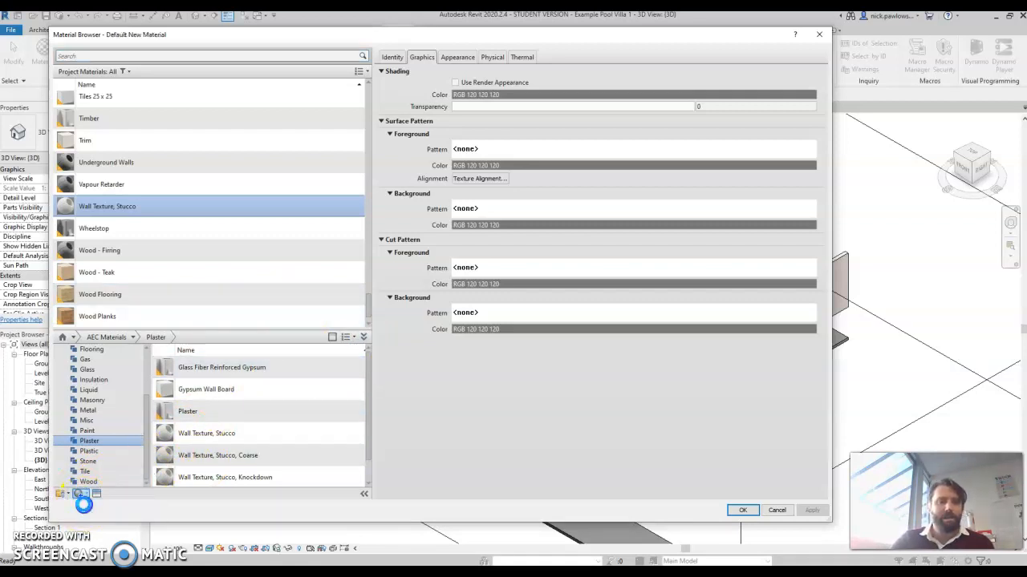
{"action": "left_click", "coordinate": [393, 58]}
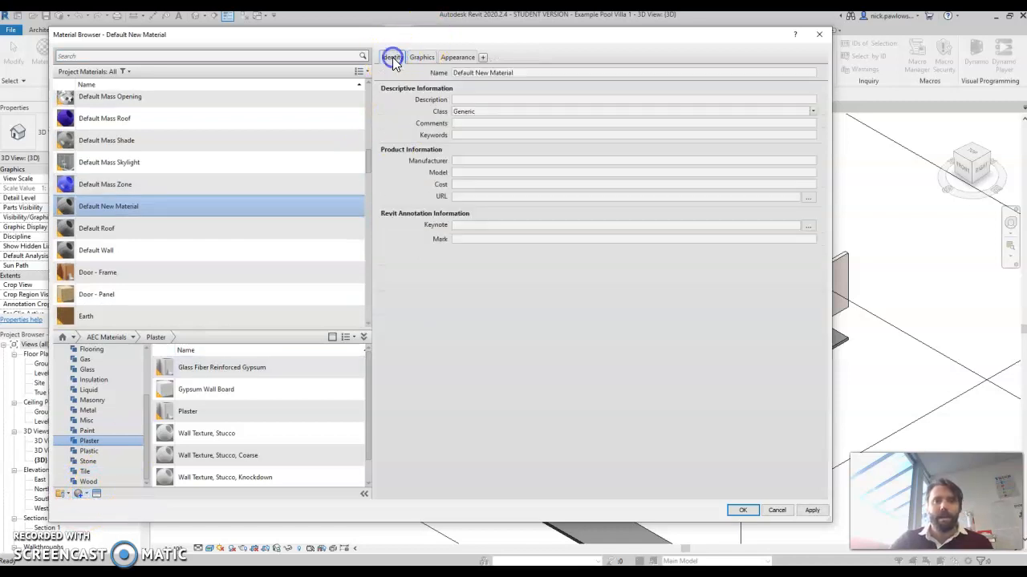
Rename the new material as Navy Wall.
{"action": "triple_click", "coordinate": [485, 72]}
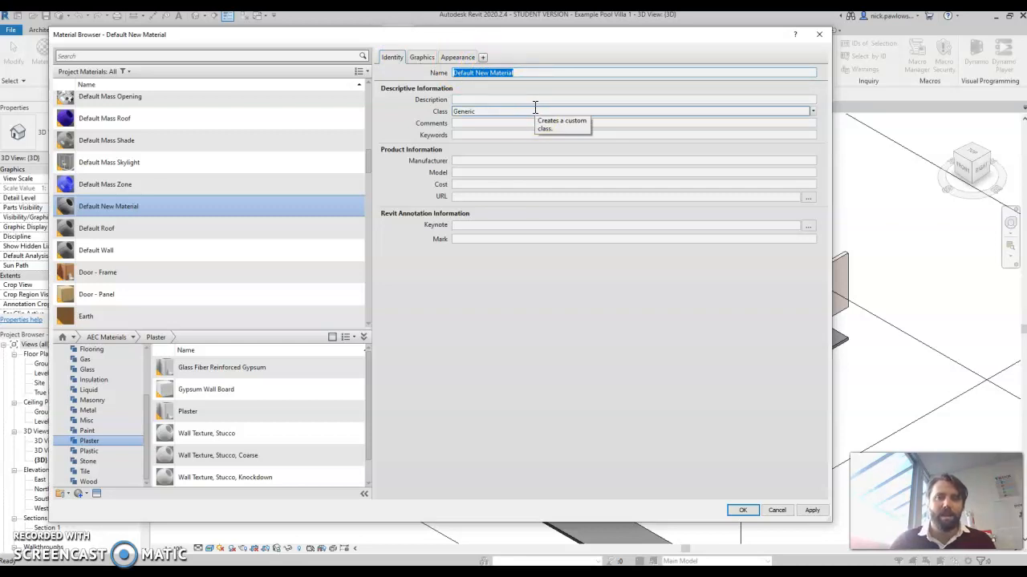
{"action": "type", "text": "Navy Wall"}
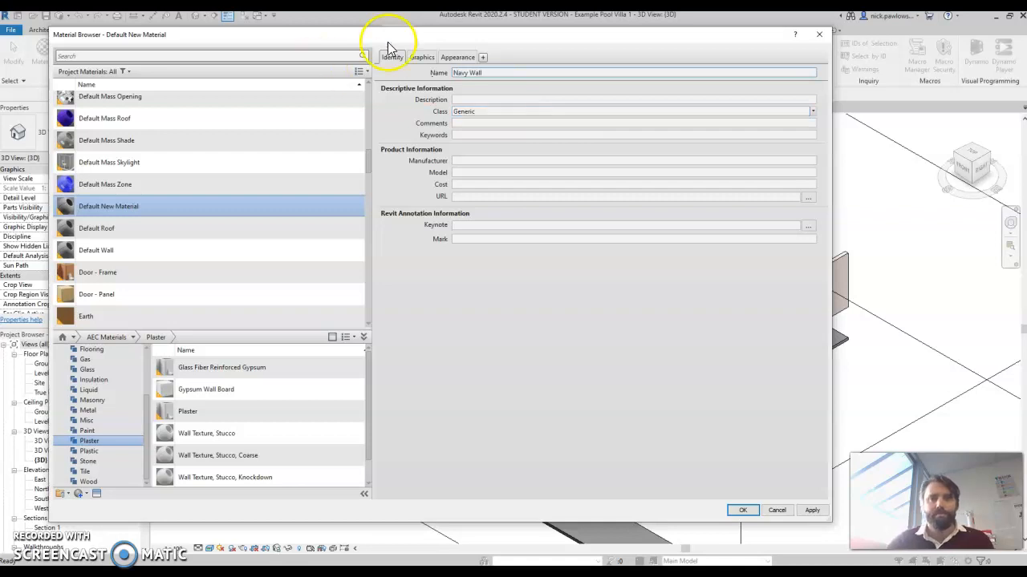
{"action": "key", "text": "Return"}
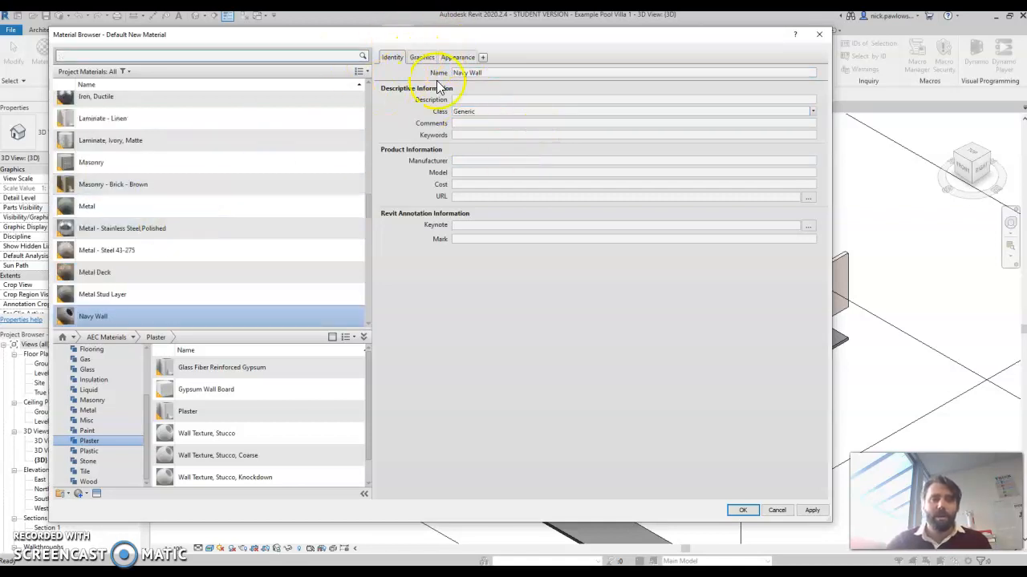
Set the Navy Wall appearance colour to the dark teal RGB 0 64 64.
{"action": "left_click", "coordinate": [458, 58]}
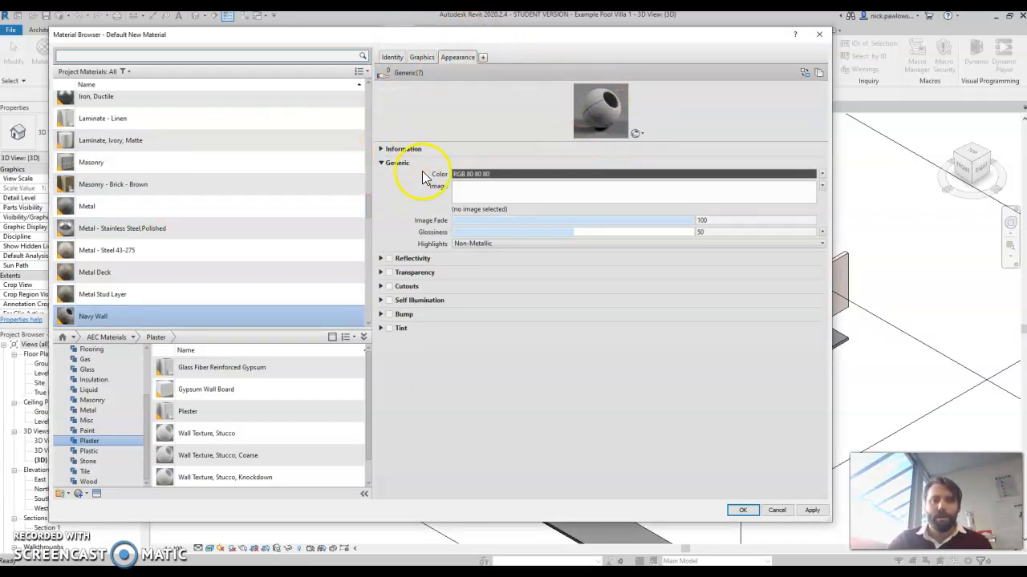
{"action": "left_click", "coordinate": [801, 173]}
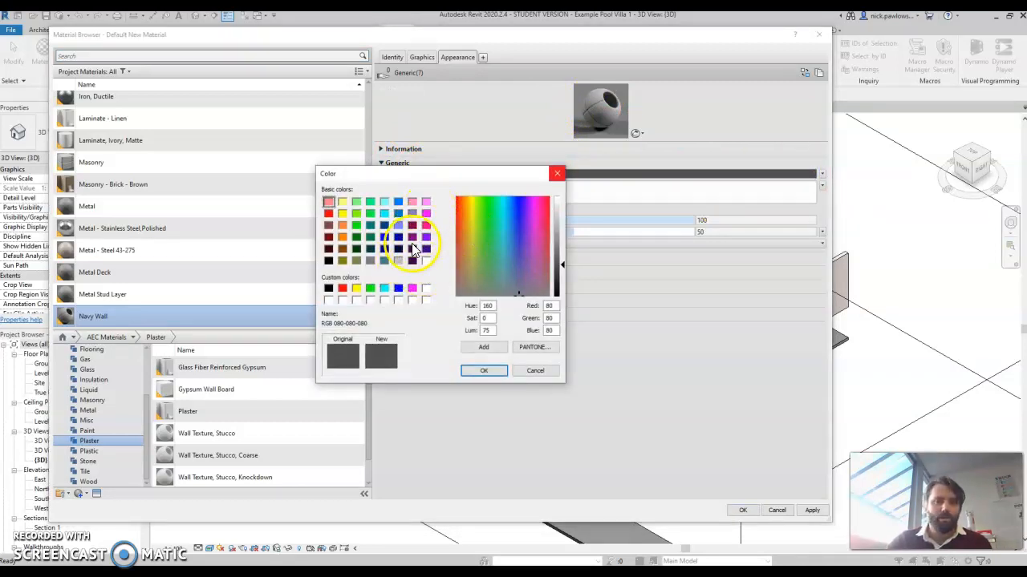
{"action": "left_click", "coordinate": [371, 251]}
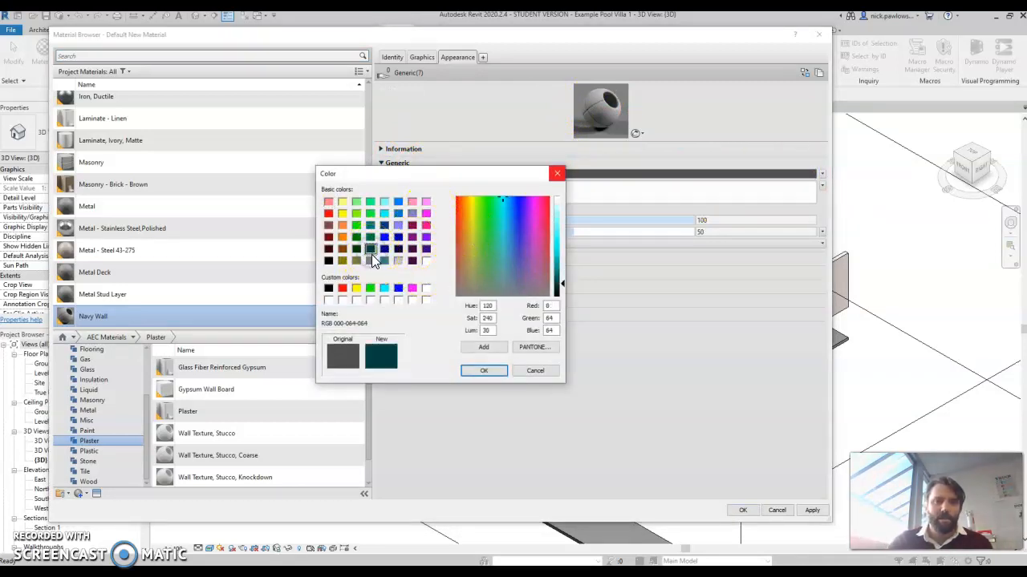
{"action": "left_click", "coordinate": [533, 348]}
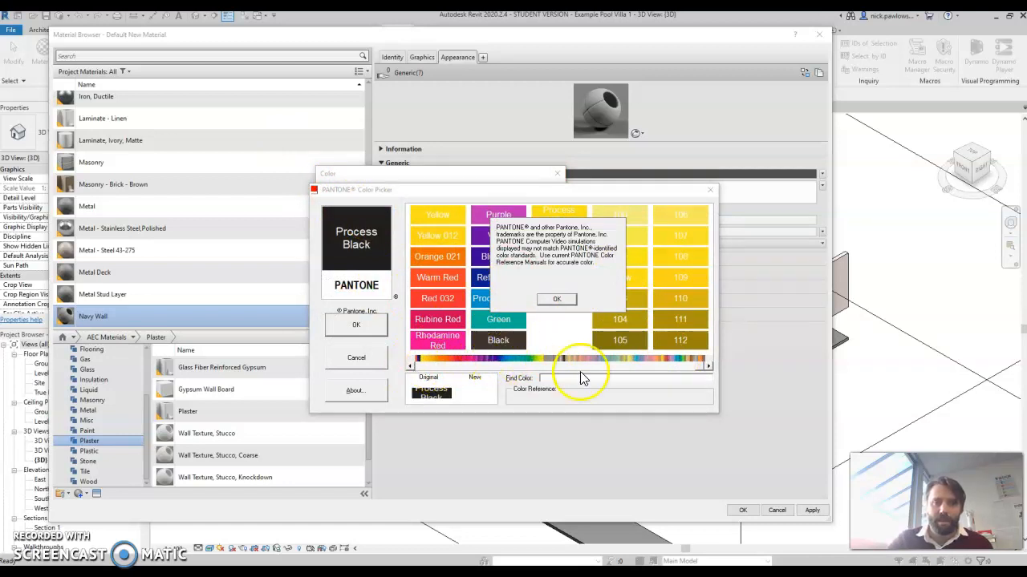
{"action": "left_click", "coordinate": [552, 298]}
{"action": "left_click", "coordinate": [365, 357]}
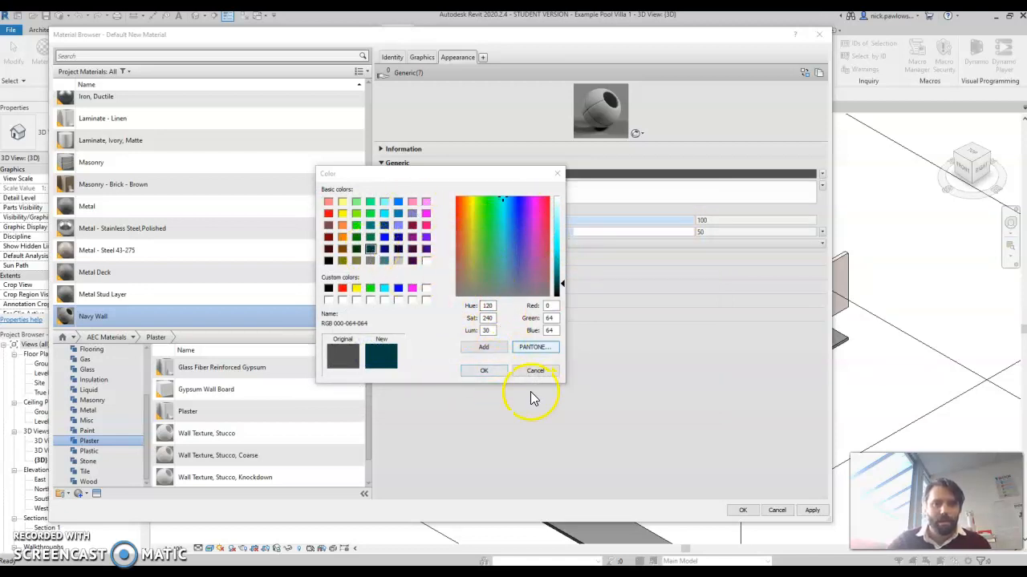
{"action": "left_click", "coordinate": [496, 374]}
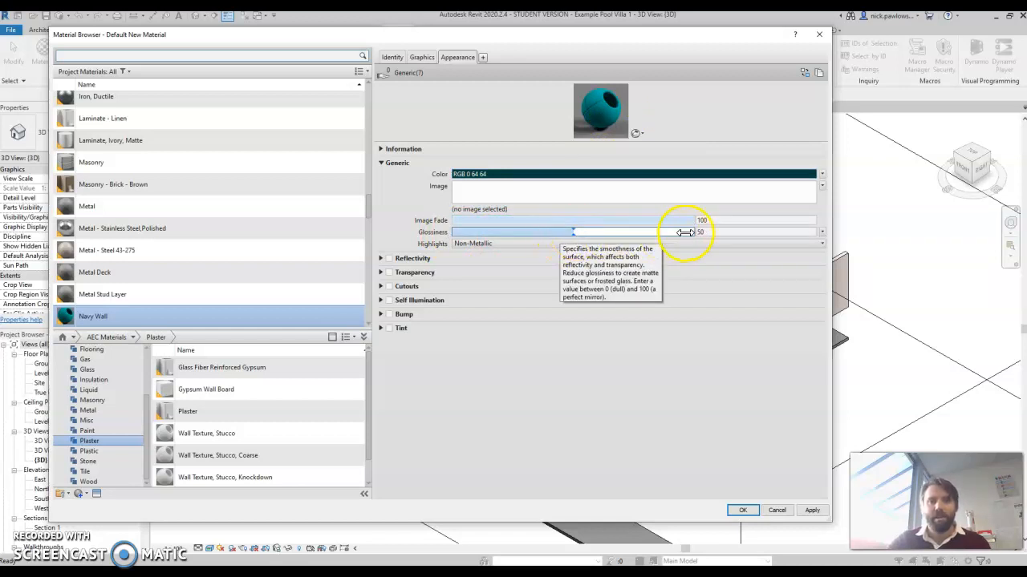
{"action": "left_click", "coordinate": [739, 244]}
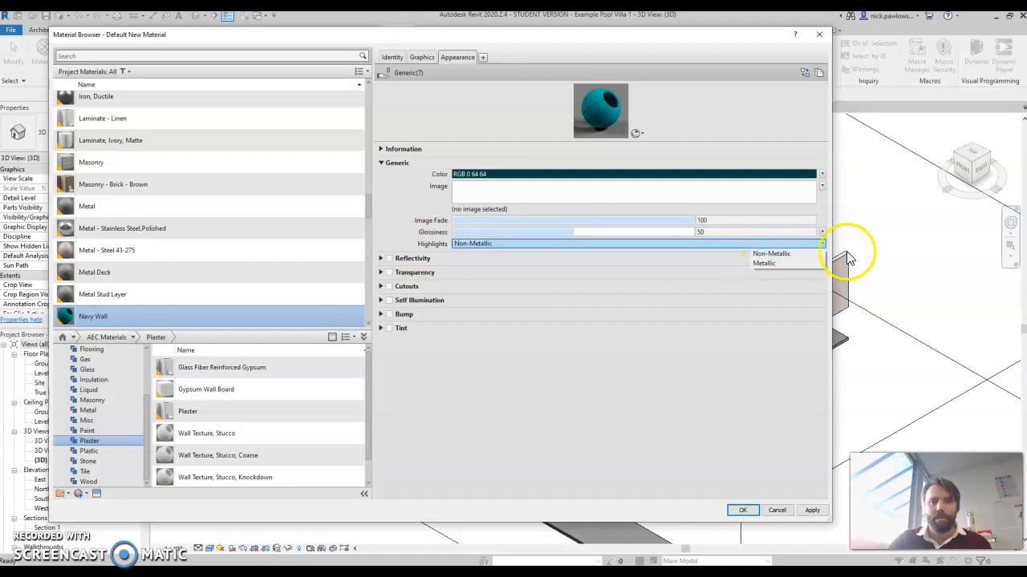
{"action": "left_click", "coordinate": [692, 399]}
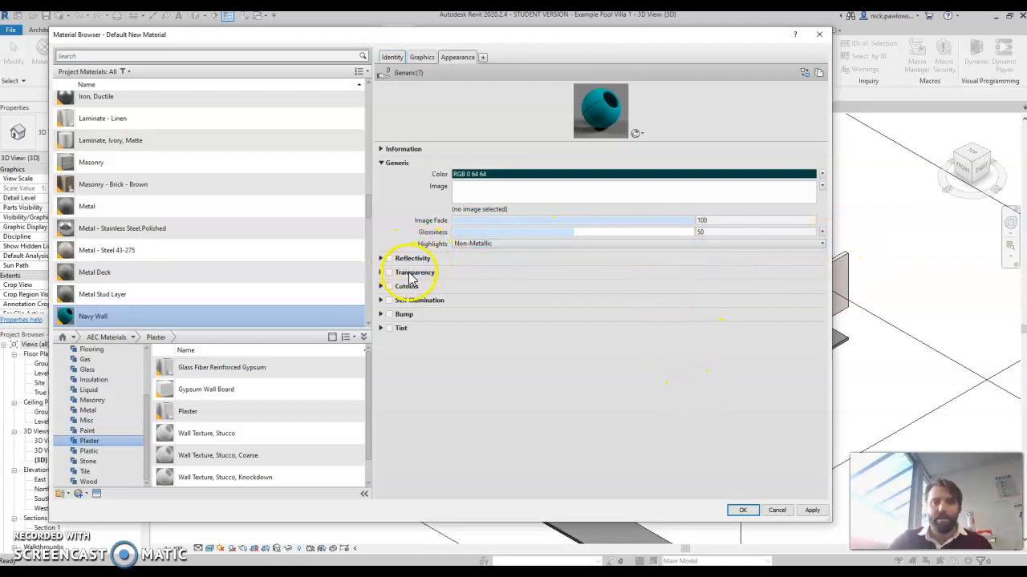
{"action": "left_click", "coordinate": [383, 275]}
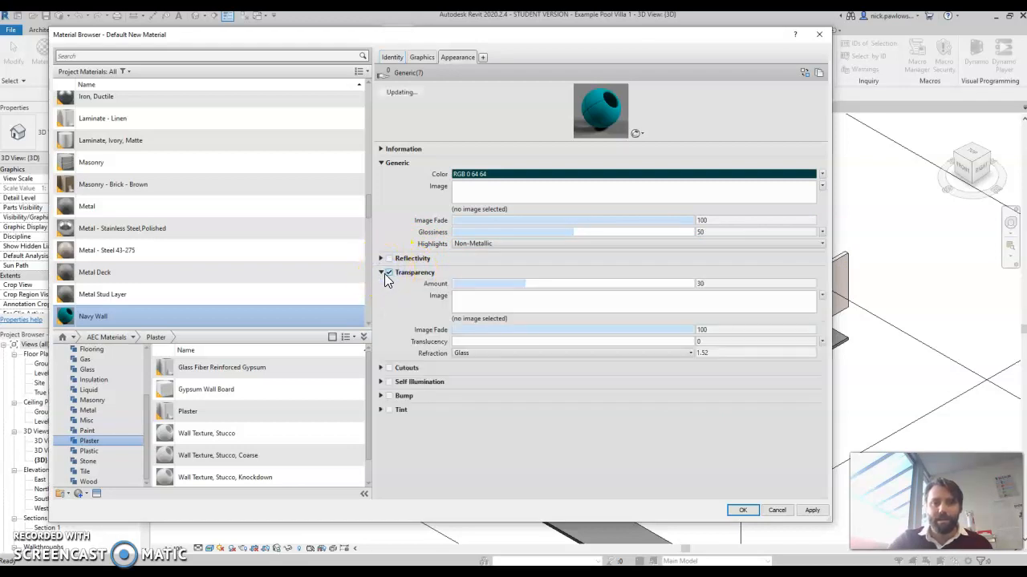
{"action": "left_click", "coordinate": [389, 275]}
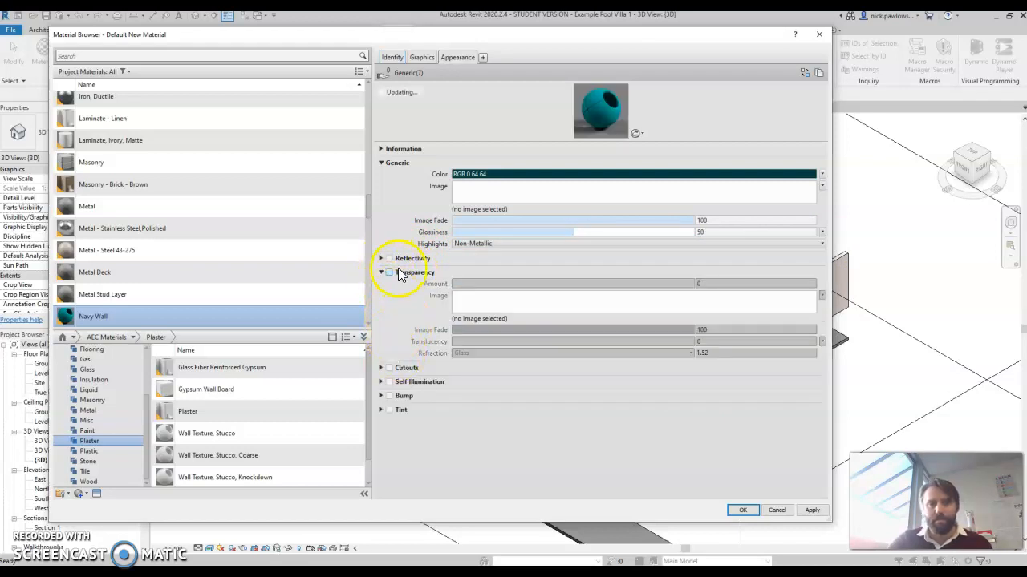
{"action": "left_click", "coordinate": [382, 273]}
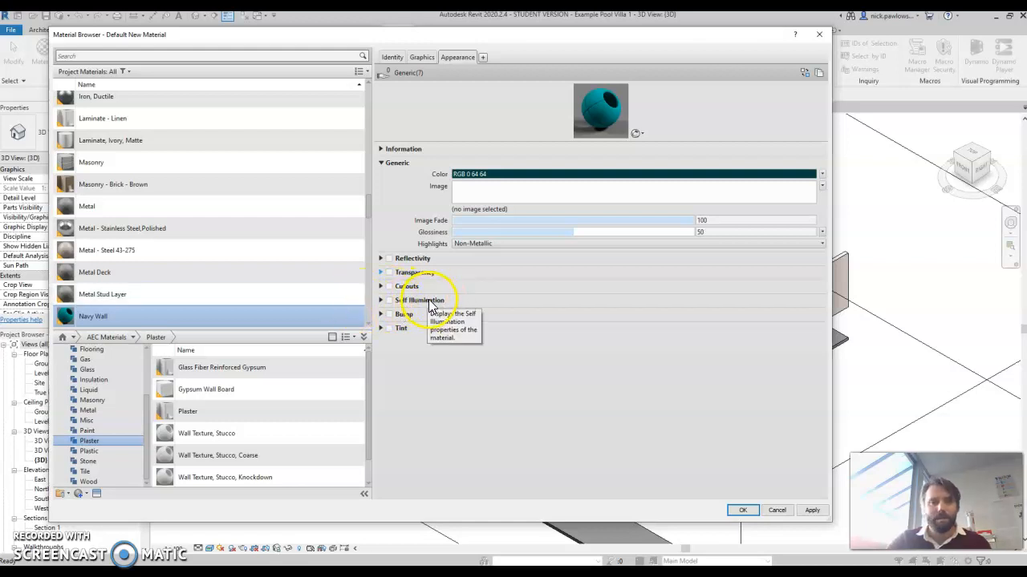
{"action": "left_click", "coordinate": [381, 328]}
{"action": "left_click", "coordinate": [387, 328]}
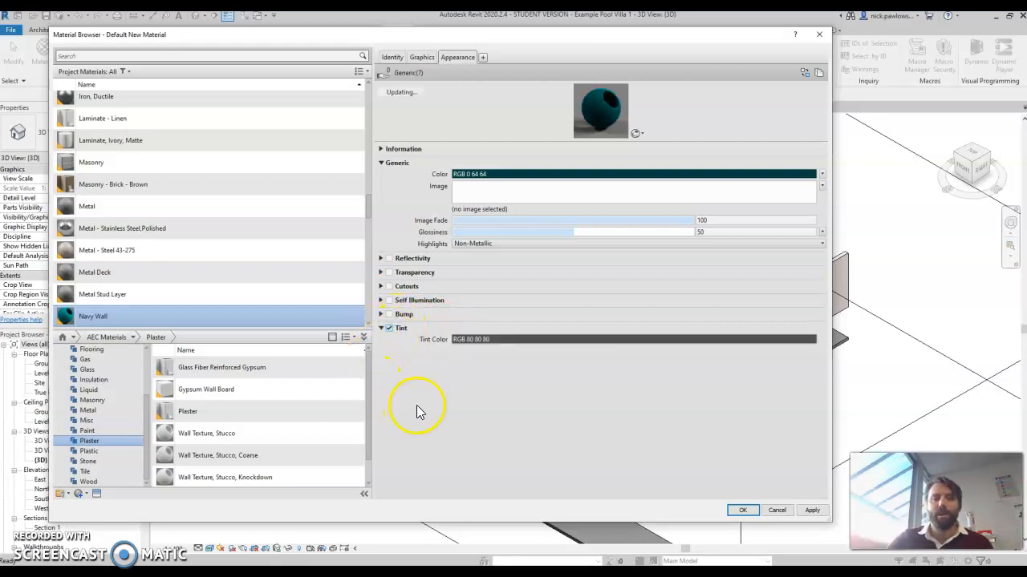
{"action": "left_click", "coordinate": [497, 339]}
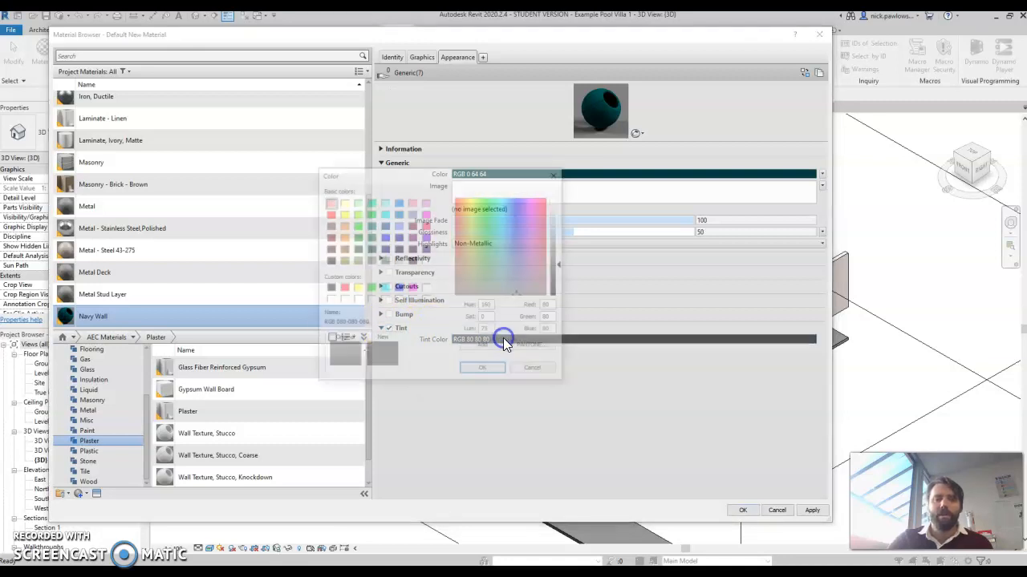
{"action": "left_click", "coordinate": [538, 373]}
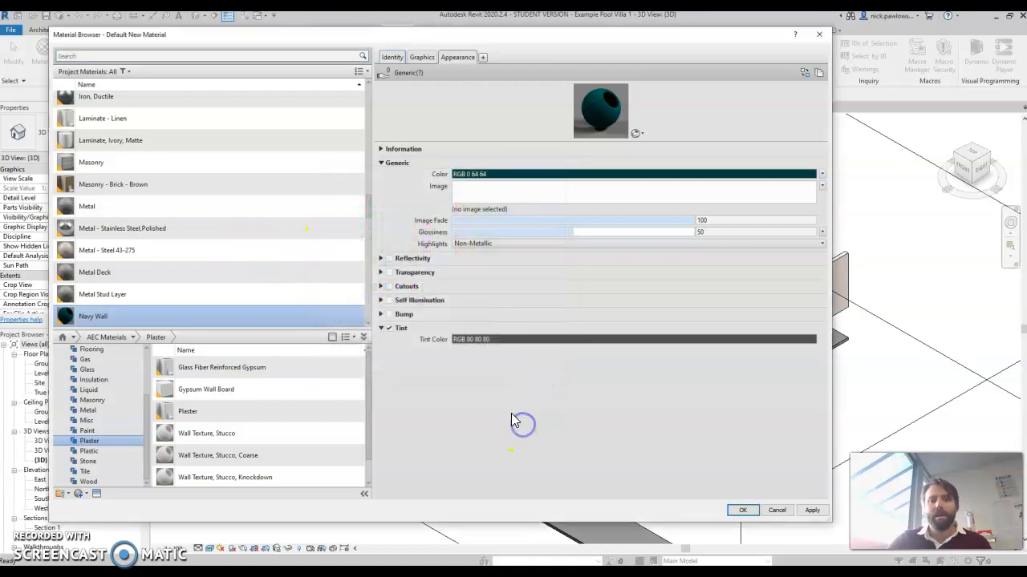
{"action": "left_click", "coordinate": [389, 329]}
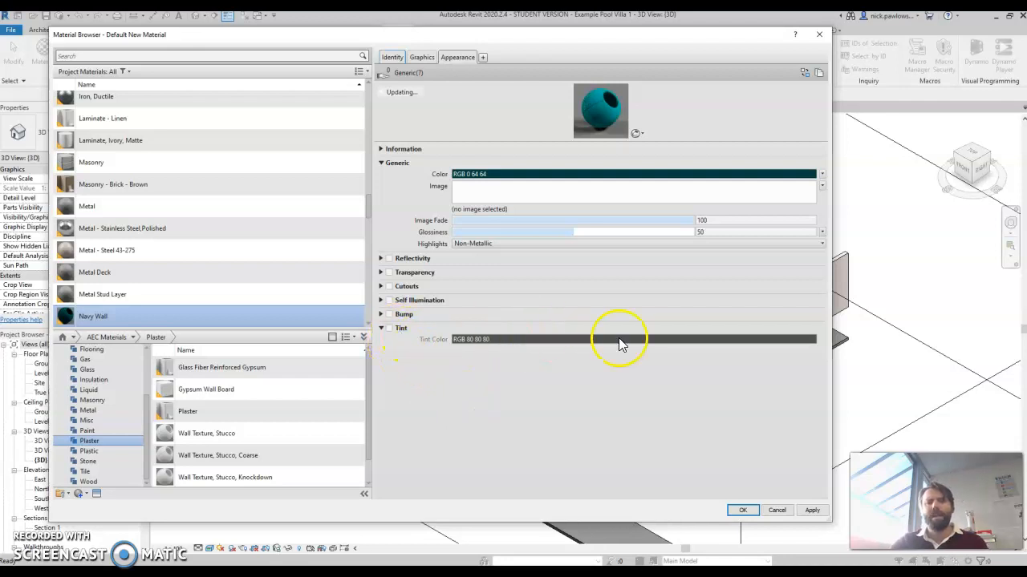
{"action": "left_click", "coordinate": [381, 329]}
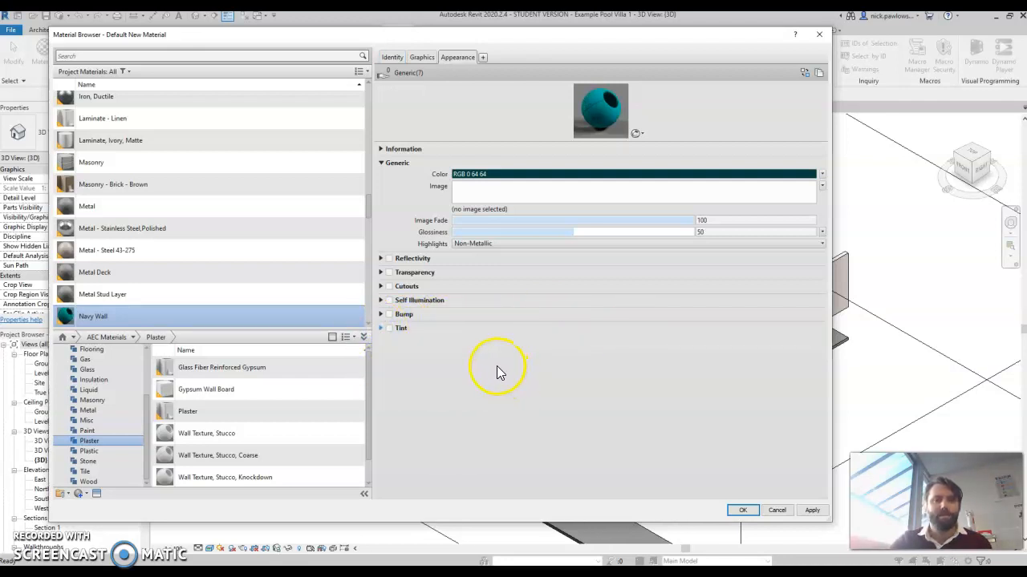
Apply the changes and create another new material named Grass.
{"action": "left_click", "coordinate": [811, 510]}
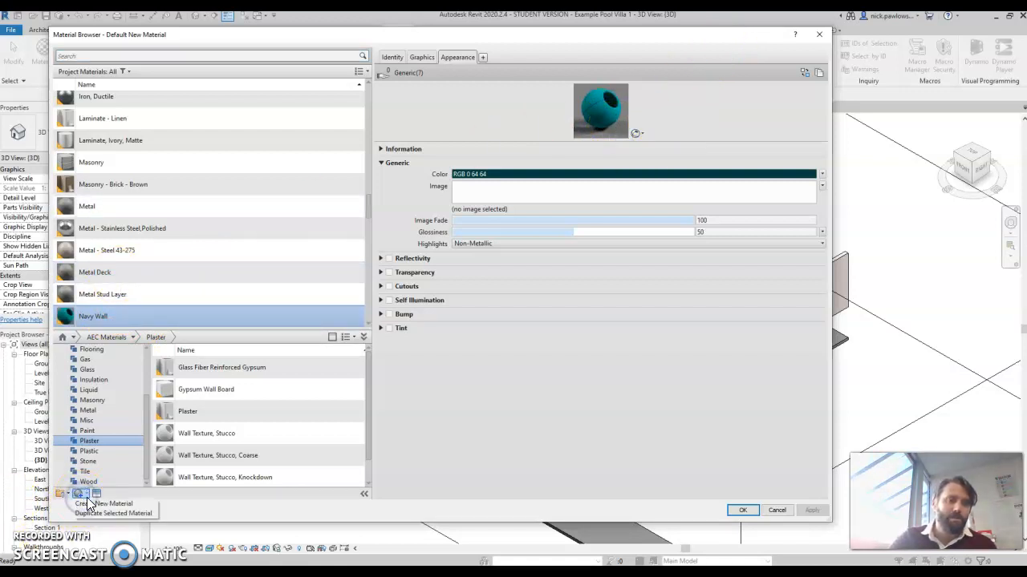
{"action": "left_click", "coordinate": [96, 500]}
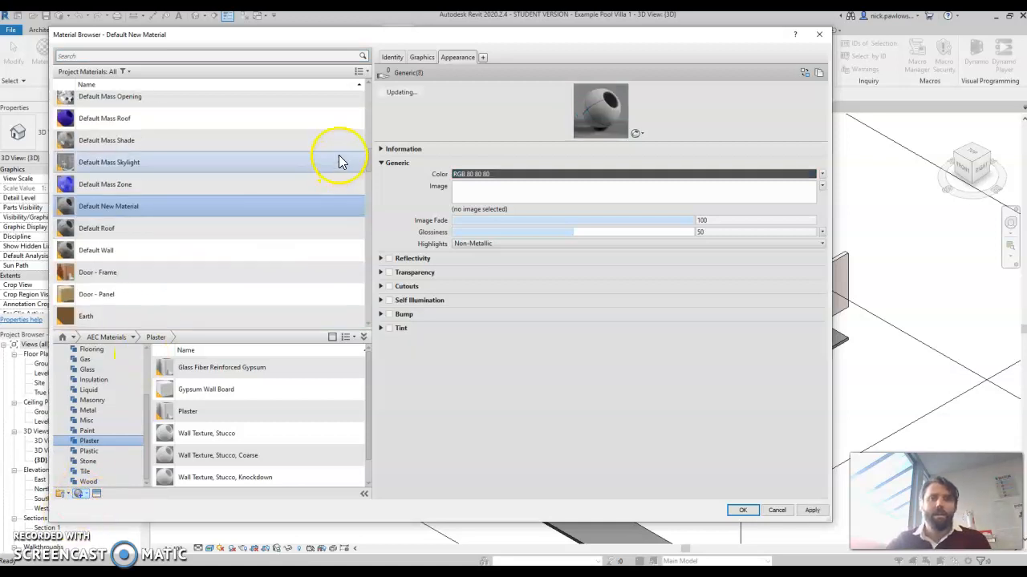
{"action": "left_click", "coordinate": [394, 59]}
{"action": "triple_click", "coordinate": [511, 71]}
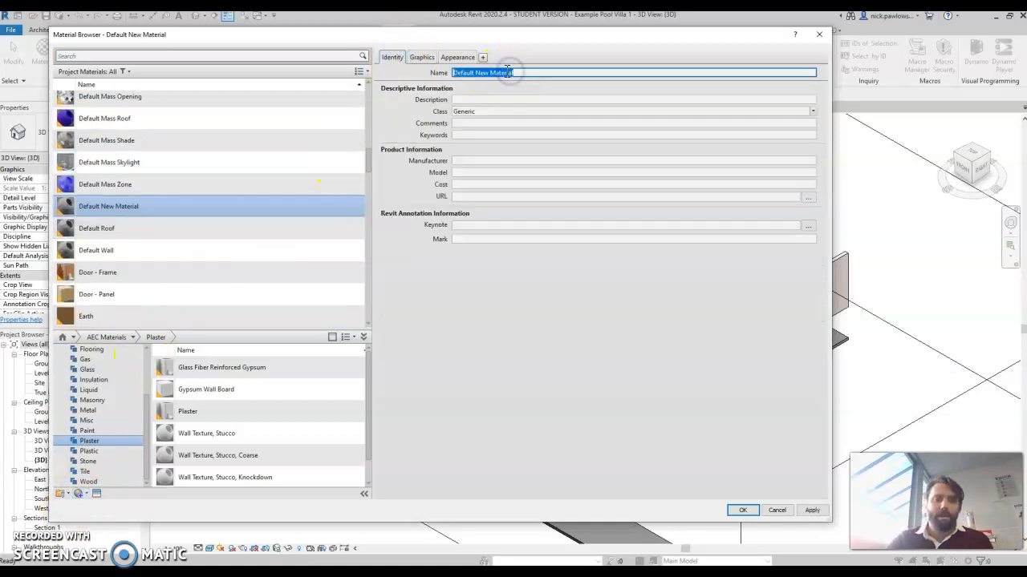
{"action": "type", "text": "Grass"}
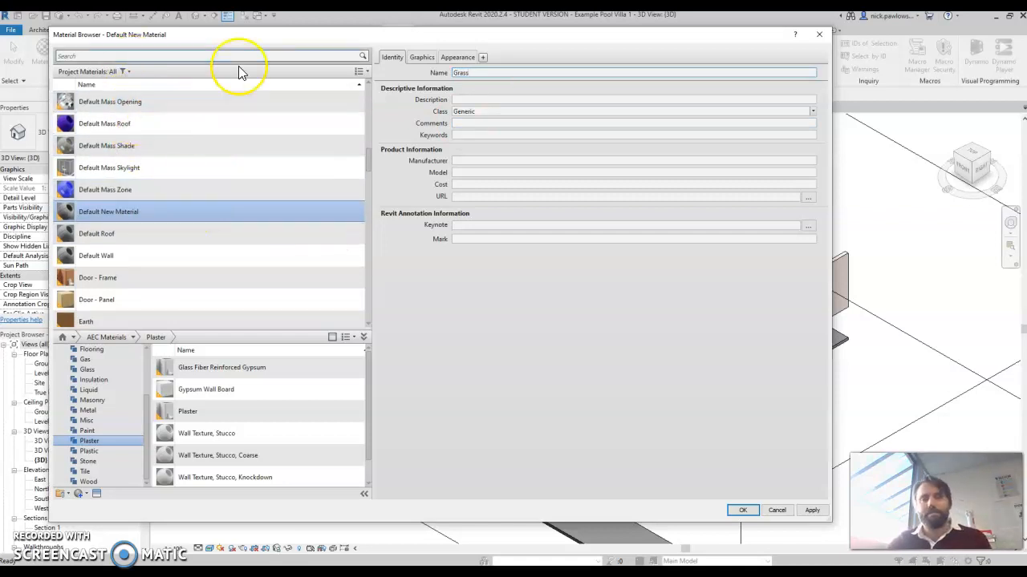
Assign the TexturesCom_Grass0105_1_seamless_S.jpg image from the Revit Textures folder to the Grass appearance.
{"action": "left_click", "coordinate": [454, 61]}
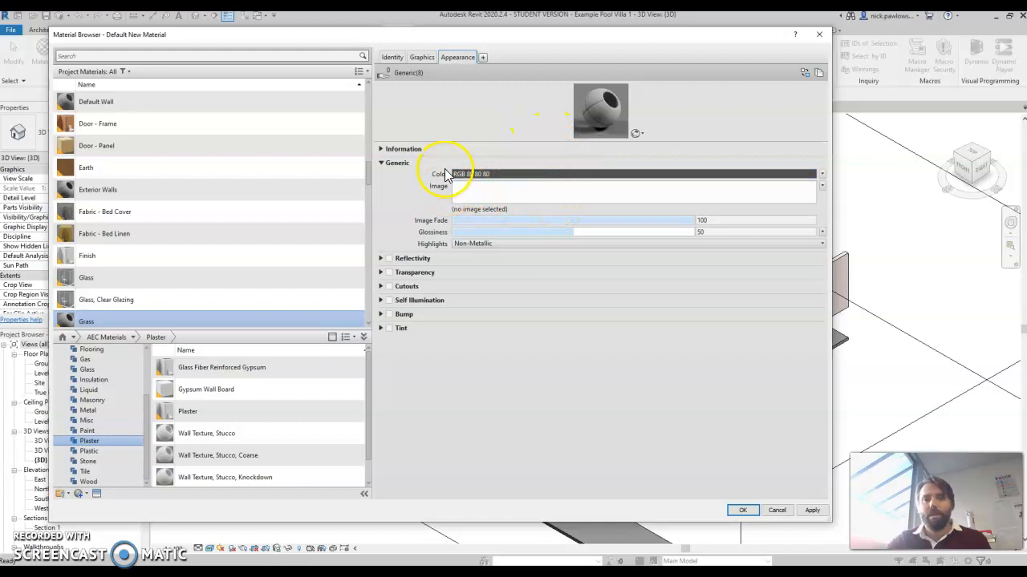
{"action": "left_click", "coordinate": [535, 195]}
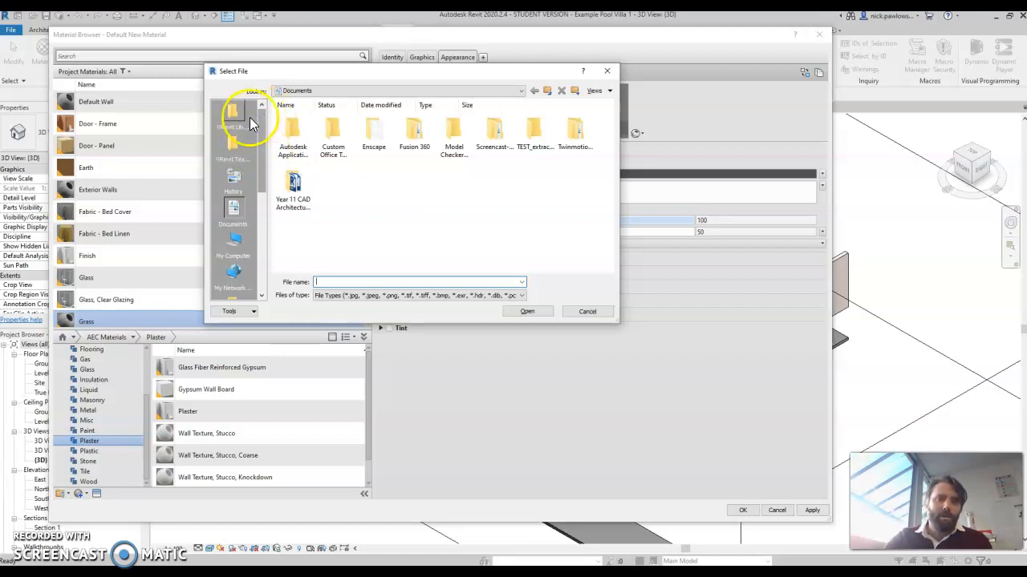
{"action": "left_click", "coordinate": [234, 145]}
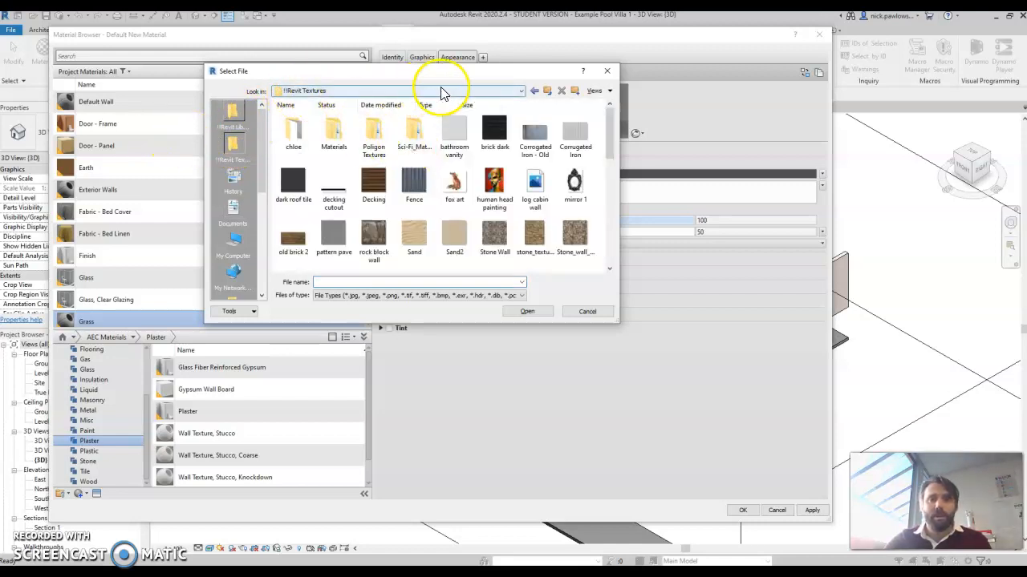
{"action": "left_click", "coordinate": [520, 90]}
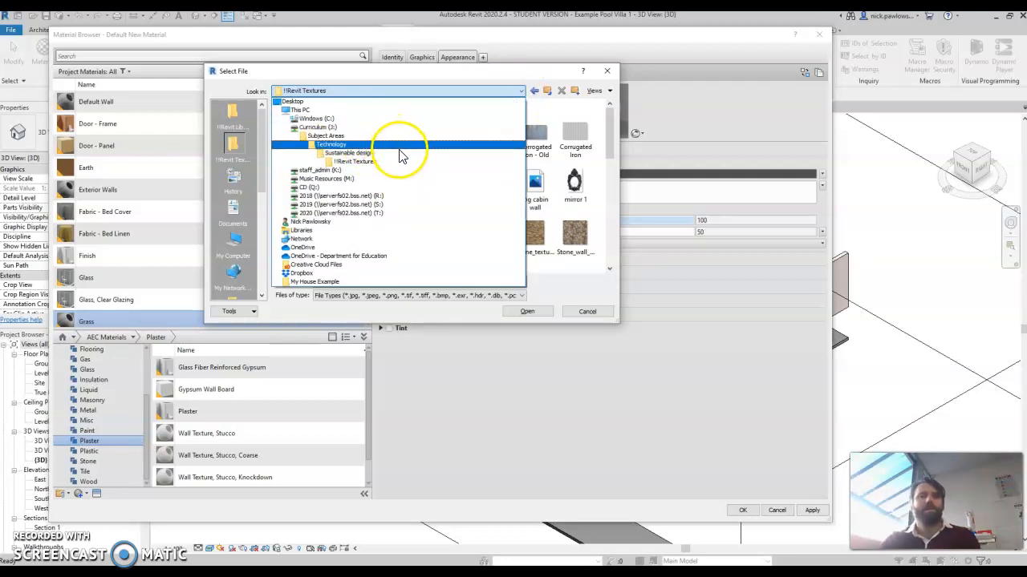
{"action": "left_click", "coordinate": [494, 75]}
{"action": "left_click", "coordinate": [599, 93]}
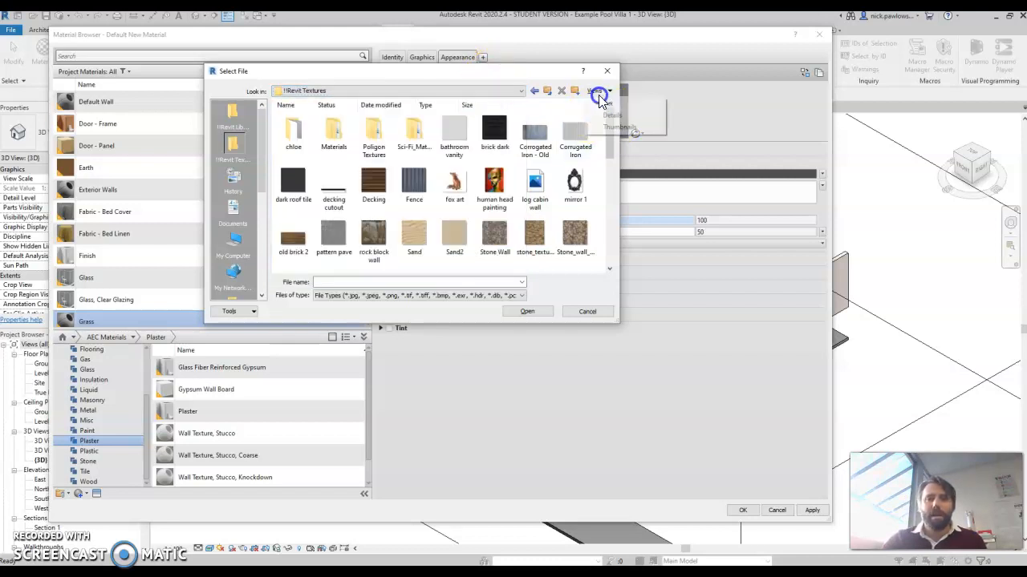
{"action": "left_click", "coordinate": [610, 146]}
{"action": "left_click_drag", "start_coordinate": [608, 149], "coordinate": [610, 169]}
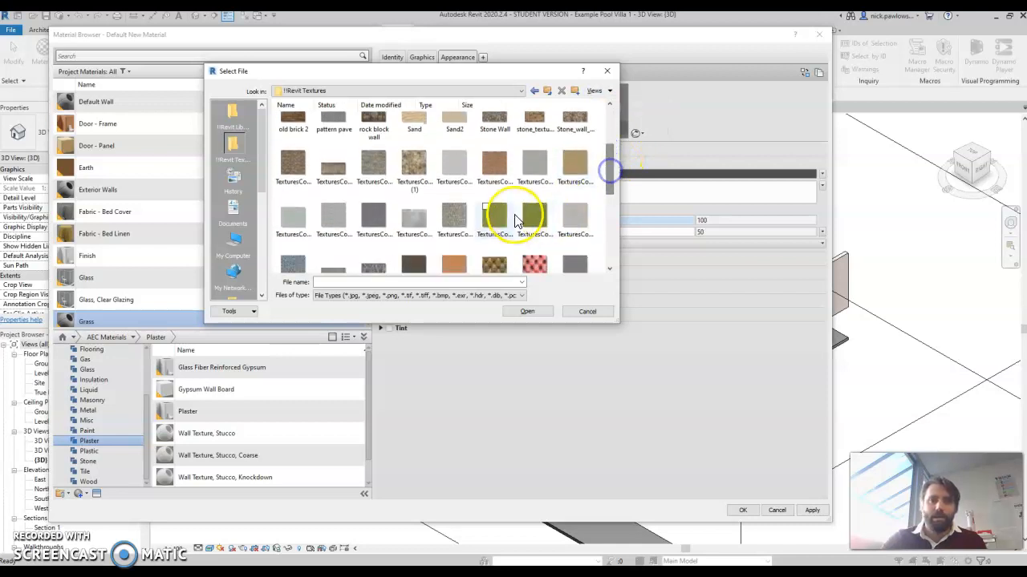
{"action": "left_click", "coordinate": [492, 218]}
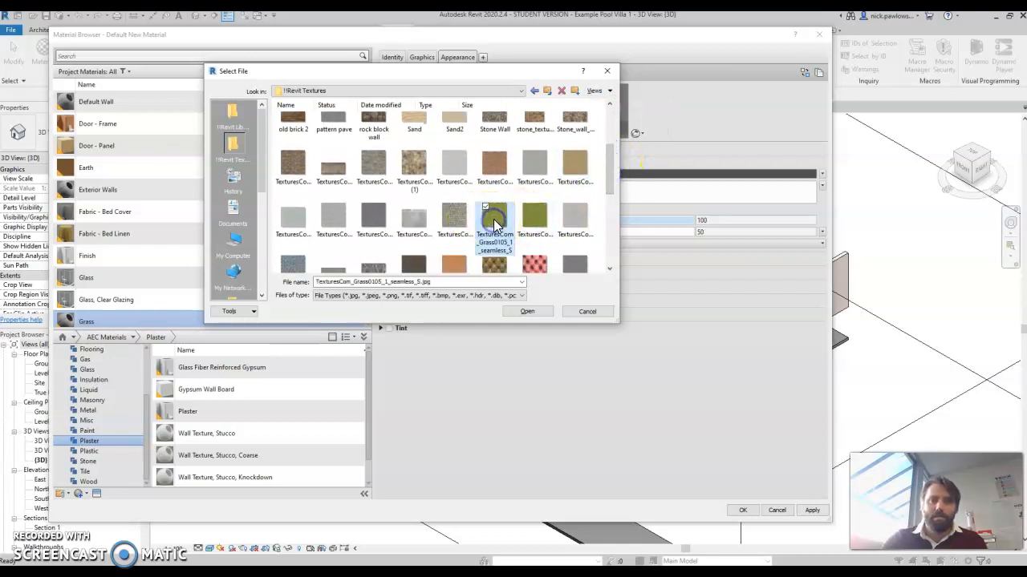
{"action": "left_click", "coordinate": [526, 311]}
{"action": "left_click", "coordinate": [510, 317]}
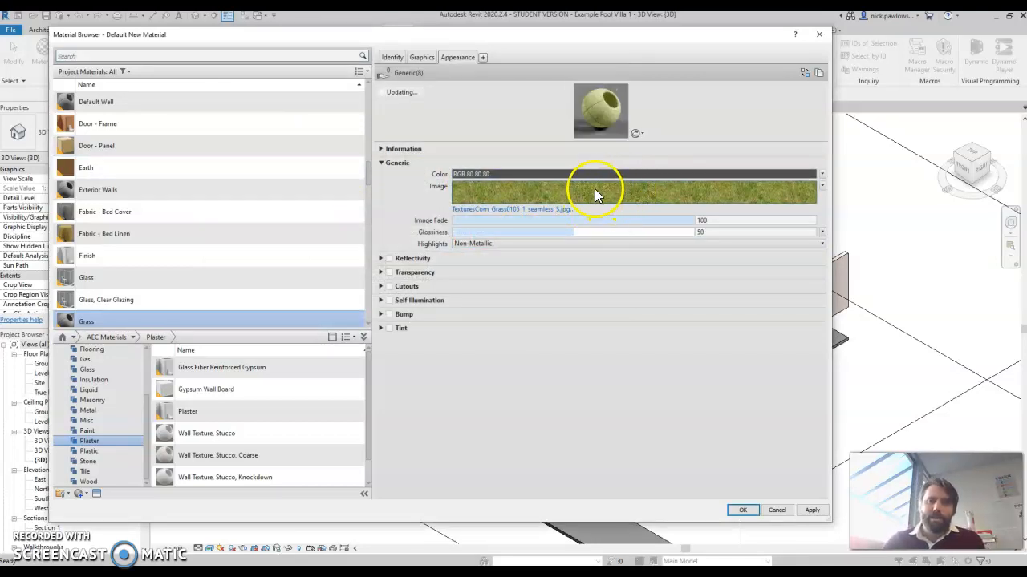
Set the grass texture's sample size to 3004.80 mm in the Texture Editor and apply the changes.
{"action": "left_click", "coordinate": [547, 197]}
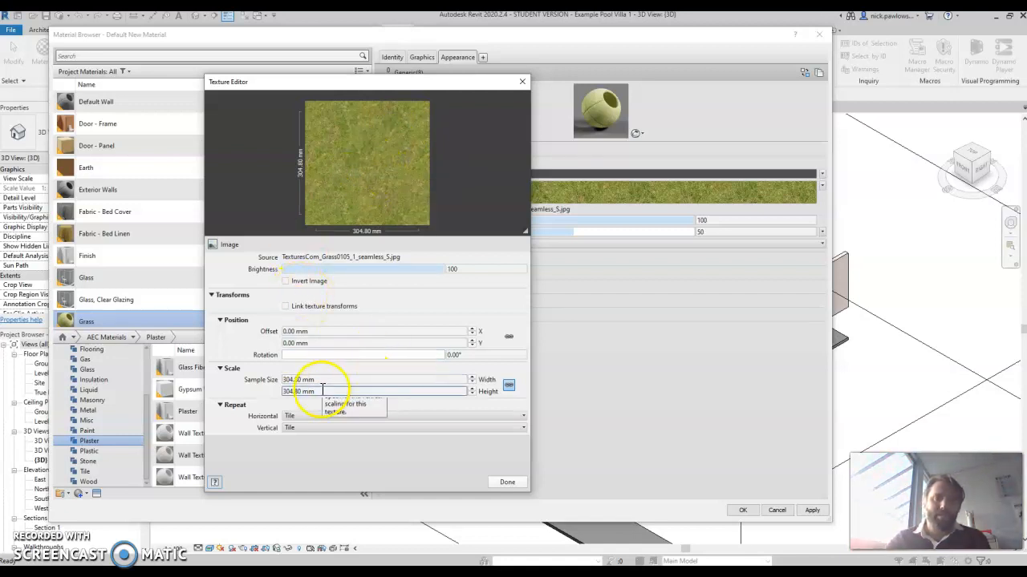
{"action": "left_click", "coordinate": [290, 381]}
{"action": "left_click", "coordinate": [287, 377]}
{"action": "left_click", "coordinate": [303, 389]}
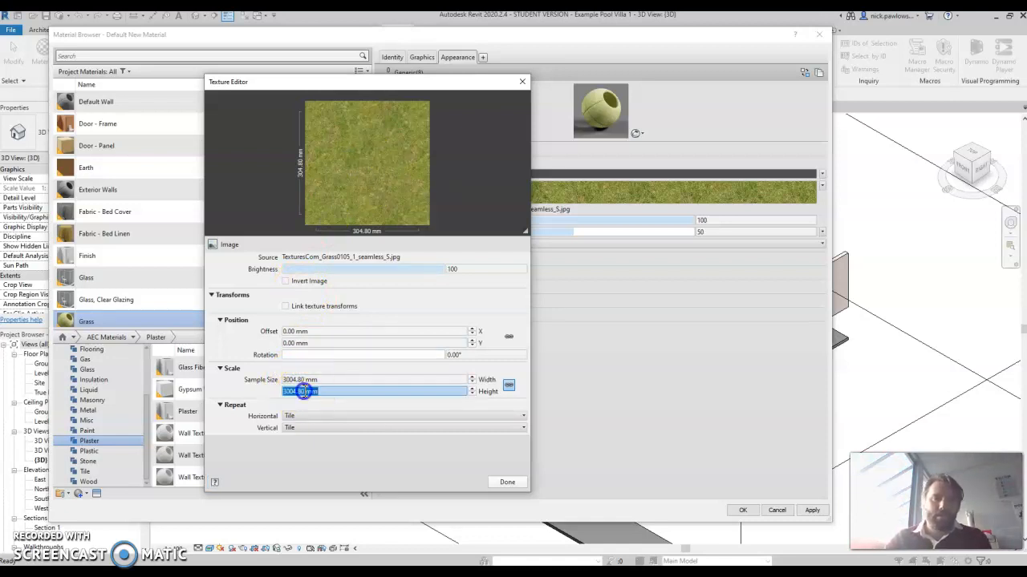
{"action": "left_click", "coordinate": [510, 482]}
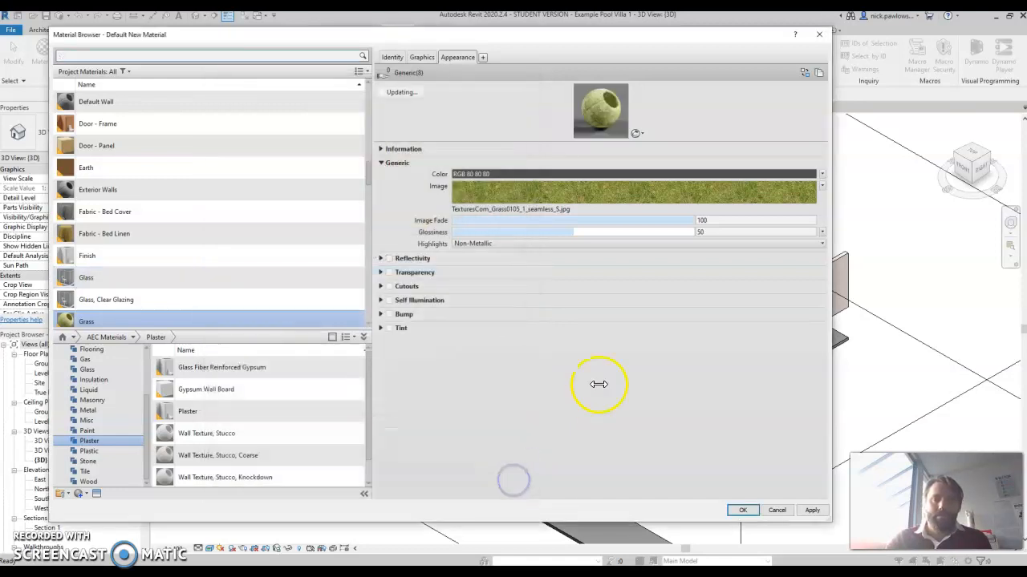
{"action": "left_click", "coordinate": [808, 511]}
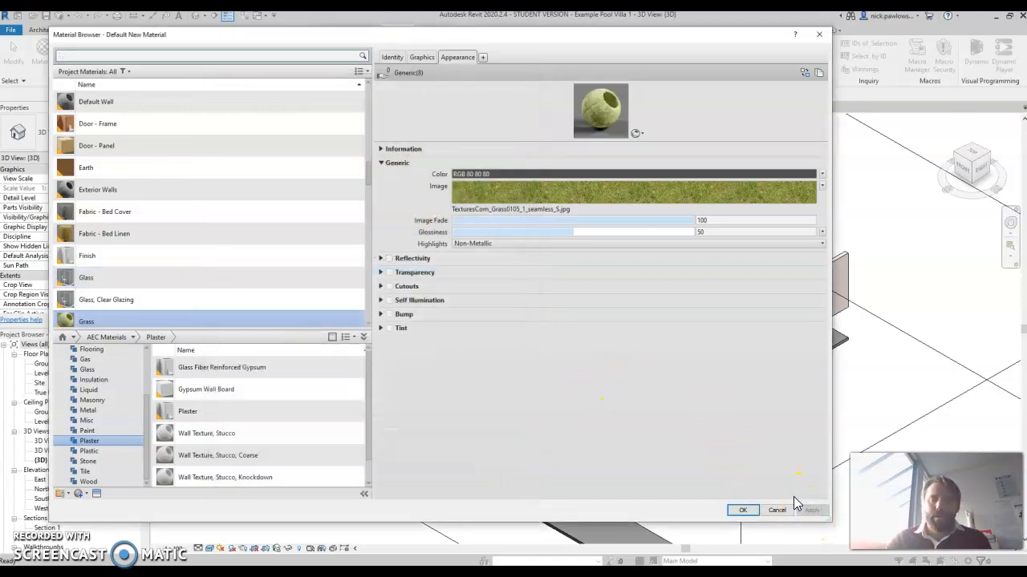
{"action": "left_click", "coordinate": [150, 318]}
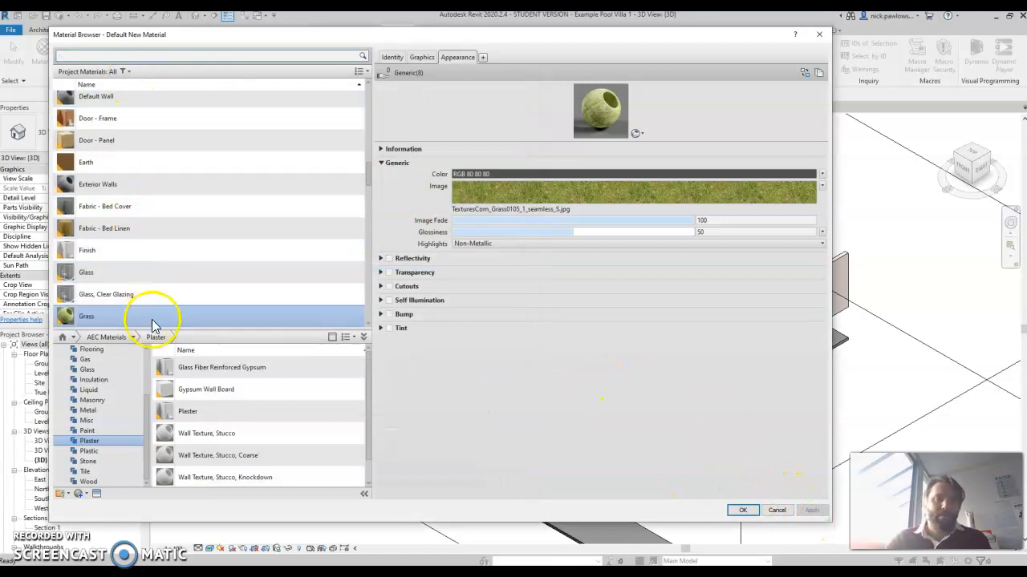